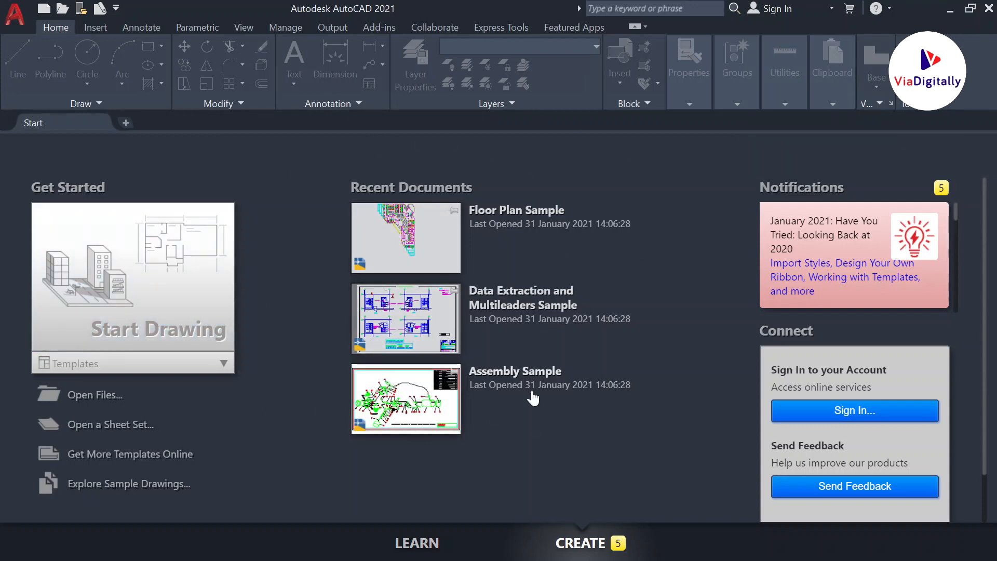
# Step: Start a new drawing and set its length units to Decimal with a precision of 0.0
pyautogui.click(175, 274)
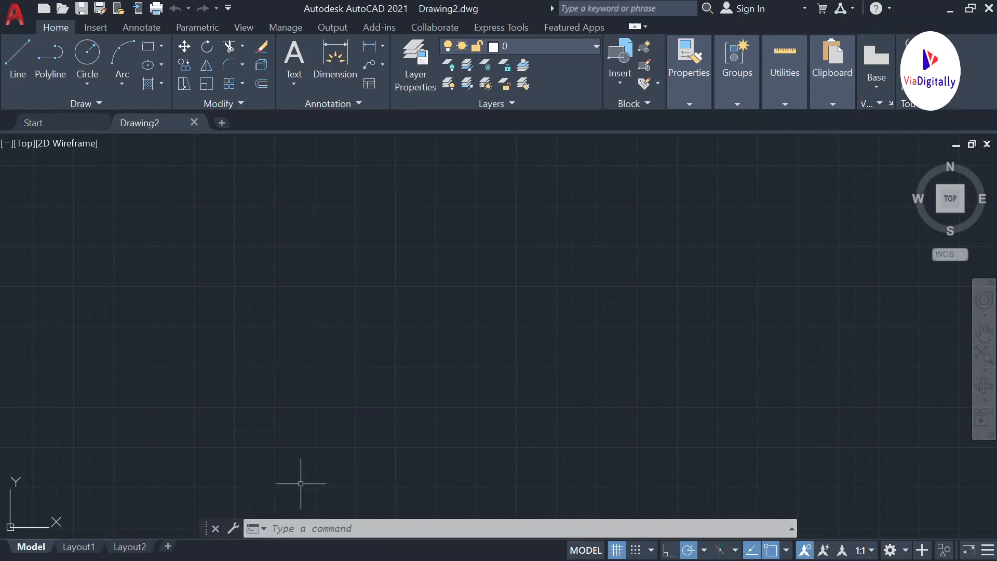
pyautogui.write('un')
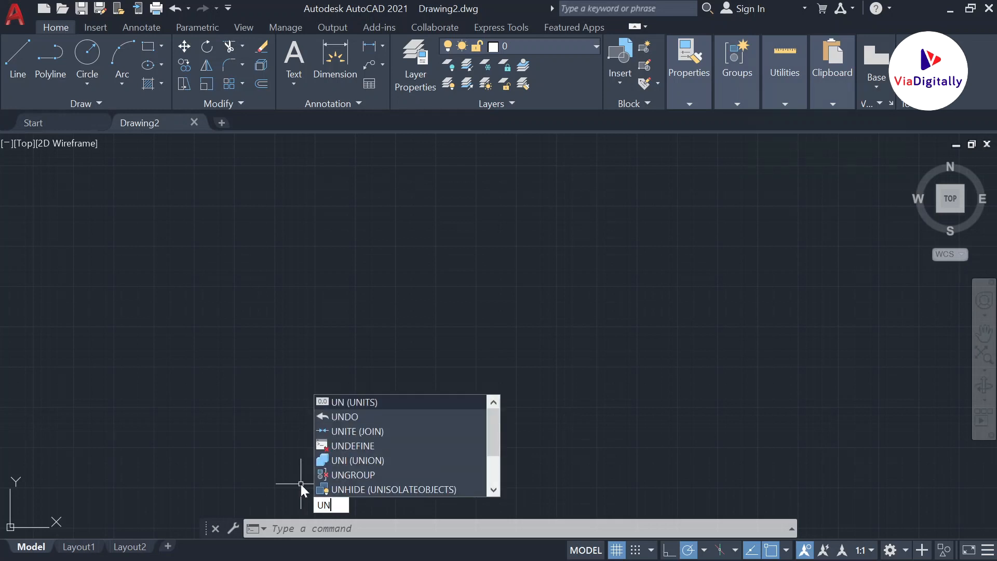
pyautogui.press('Return')
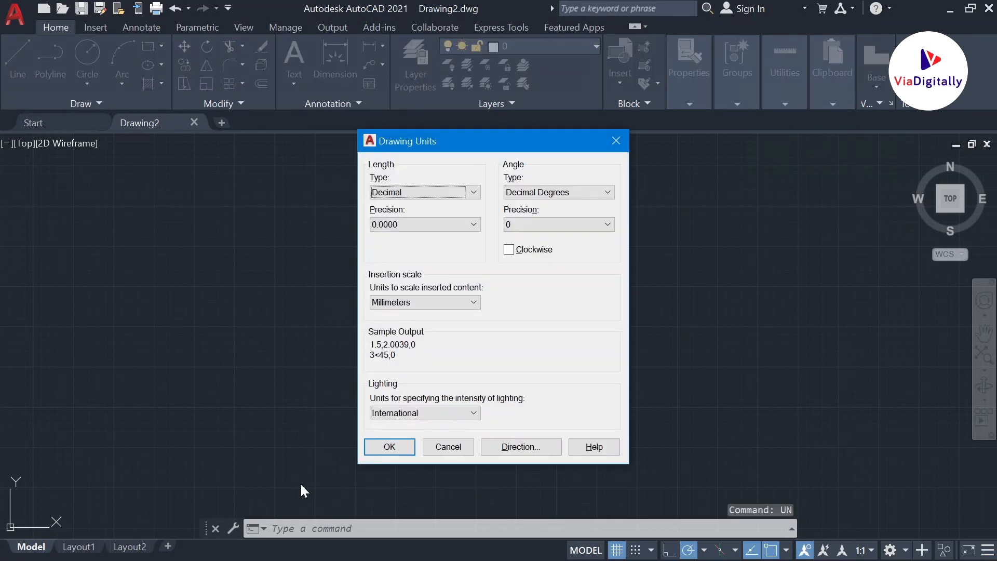
pyautogui.moveTo(451, 140)
pyautogui.mouseDown()
pyautogui.moveTo(414, 157)
pyautogui.moveTo(427, 175)
pyautogui.moveTo(402, 152)
pyautogui.moveTo(416, 148)
pyautogui.moveTo(412, 167)
pyautogui.moveTo(457, 174)
pyautogui.moveTo(457, 154)
pyautogui.moveTo(399, 159)
pyautogui.moveTo(439, 140)
pyautogui.moveTo(407, 138)
pyautogui.moveTo(425, 134)
pyautogui.moveTo(411, 148)
pyautogui.moveTo(420, 150)
pyautogui.mouseUp()
pyautogui.click(373, 199)
pyautogui.click(366, 222)
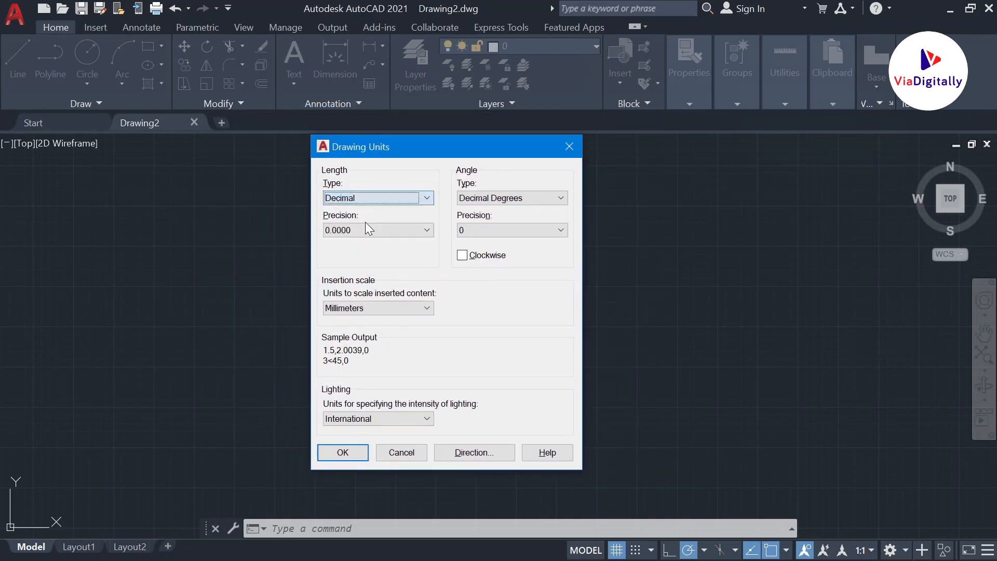
pyautogui.click(371, 226)
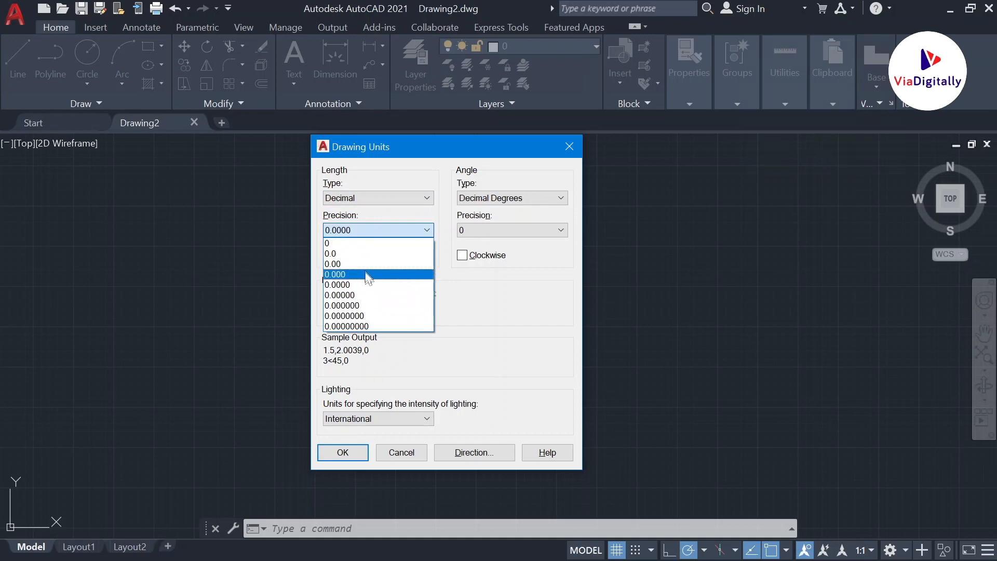
pyautogui.click(366, 274)
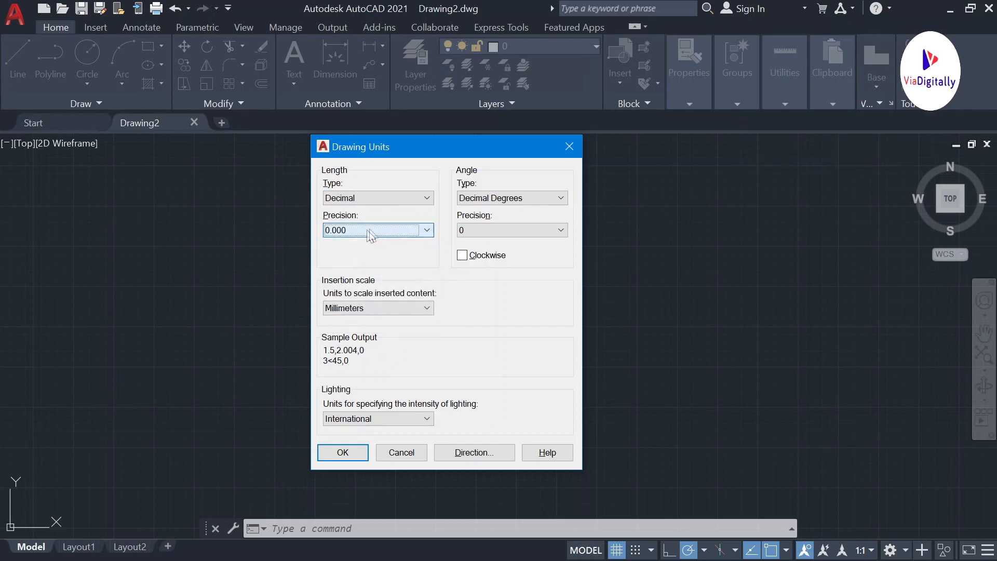
pyautogui.click(369, 229)
pyautogui.click(364, 251)
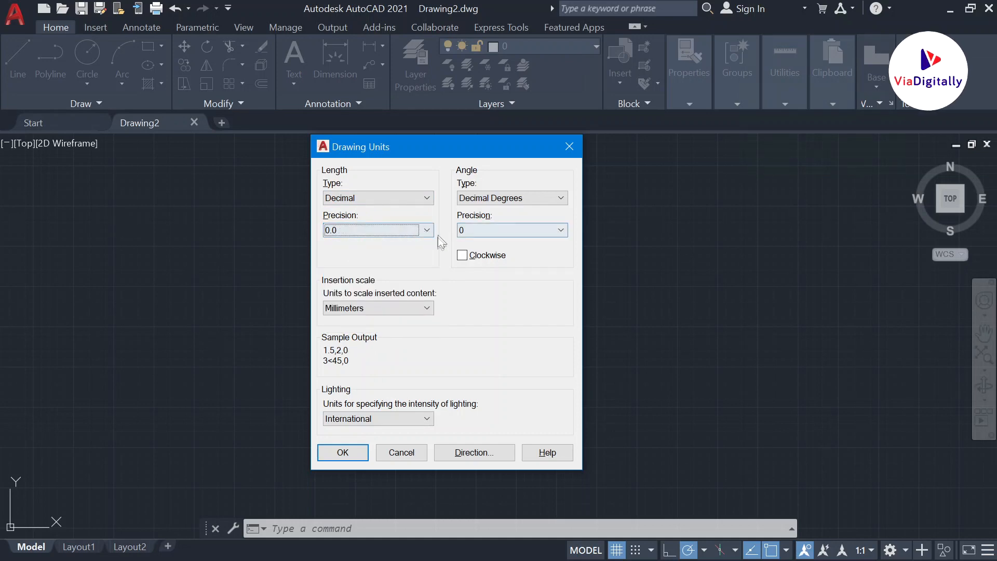
# Step: Set the angle units to Decimal Degrees with precision 0 and the insertion scale to Millimeters, and apply the drawing units
pyautogui.click(472, 230)
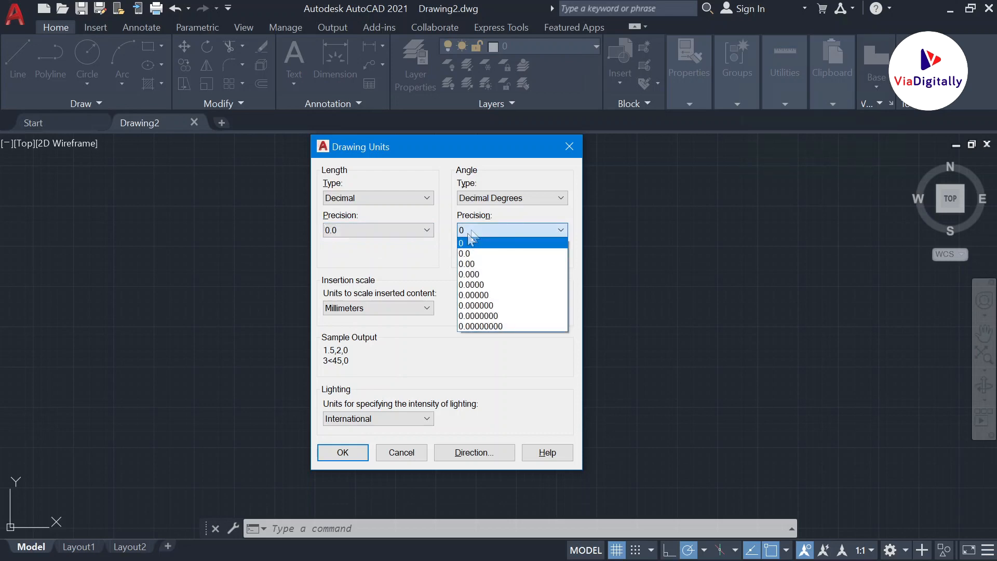
pyautogui.click(481, 229)
pyautogui.click(481, 198)
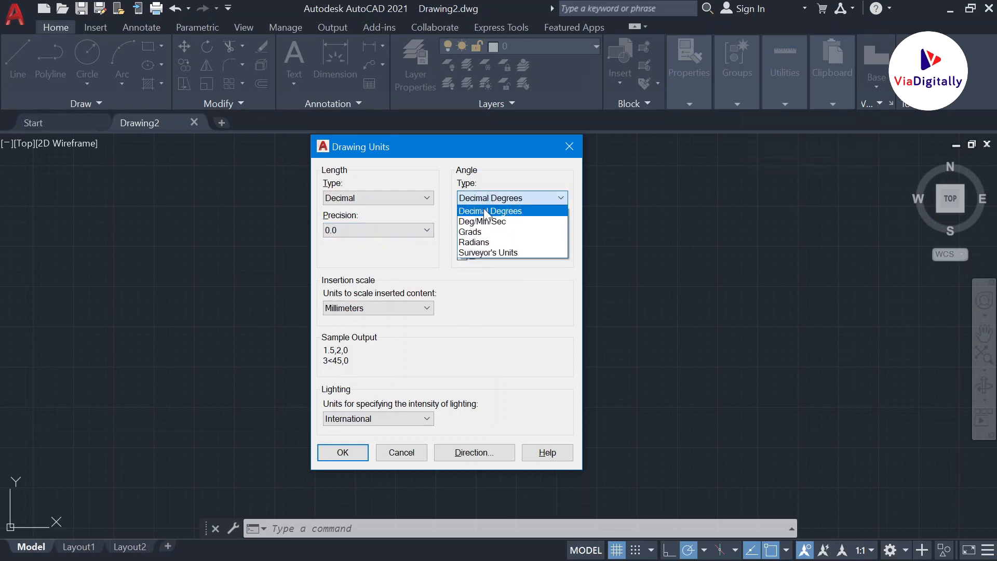
pyautogui.click(485, 211)
pyautogui.click(503, 233)
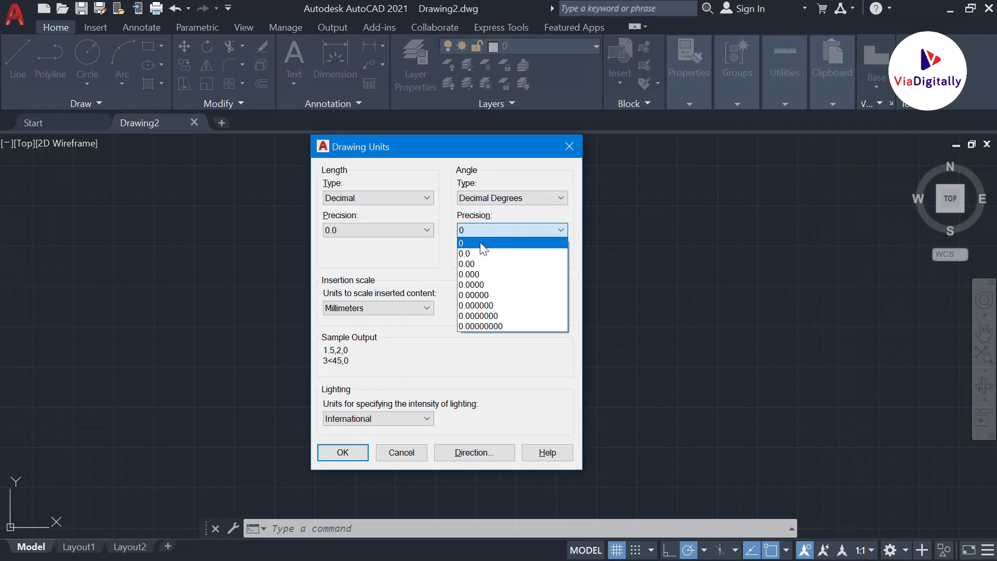
pyautogui.click(507, 239)
pyautogui.click(379, 309)
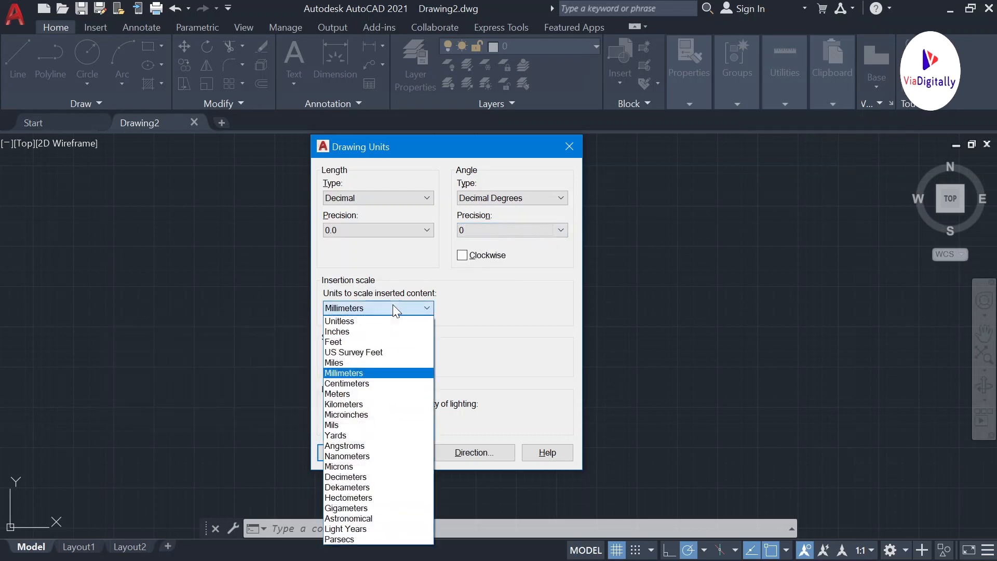
pyautogui.click(377, 373)
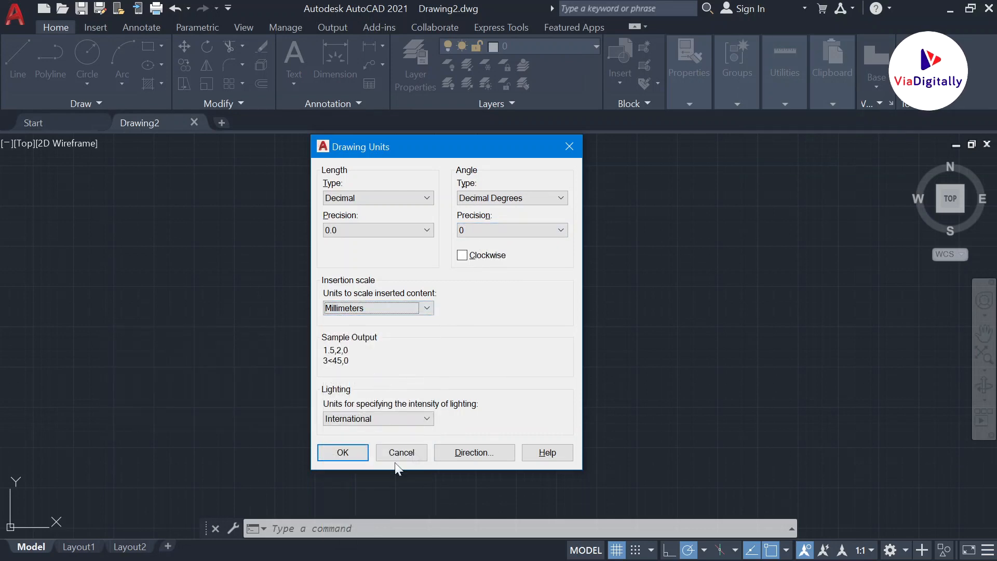
pyautogui.moveTo(364, 154)
pyautogui.mouseDown()
pyautogui.moveTo(387, 178)
pyautogui.moveTo(374, 205)
pyautogui.moveTo(357, 178)
pyautogui.moveTo(405, 154)
pyautogui.mouseUp()
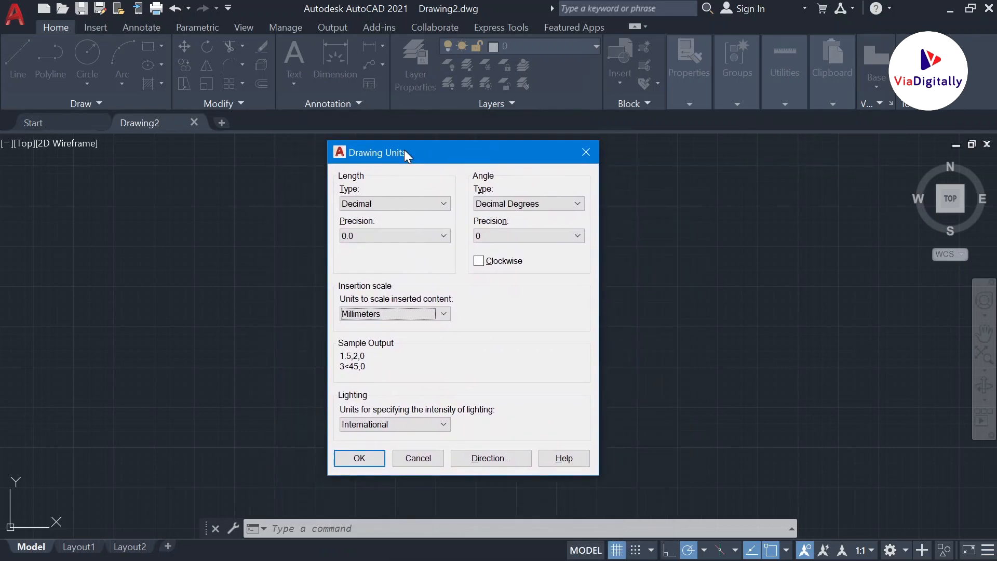
pyautogui.click(358, 459)
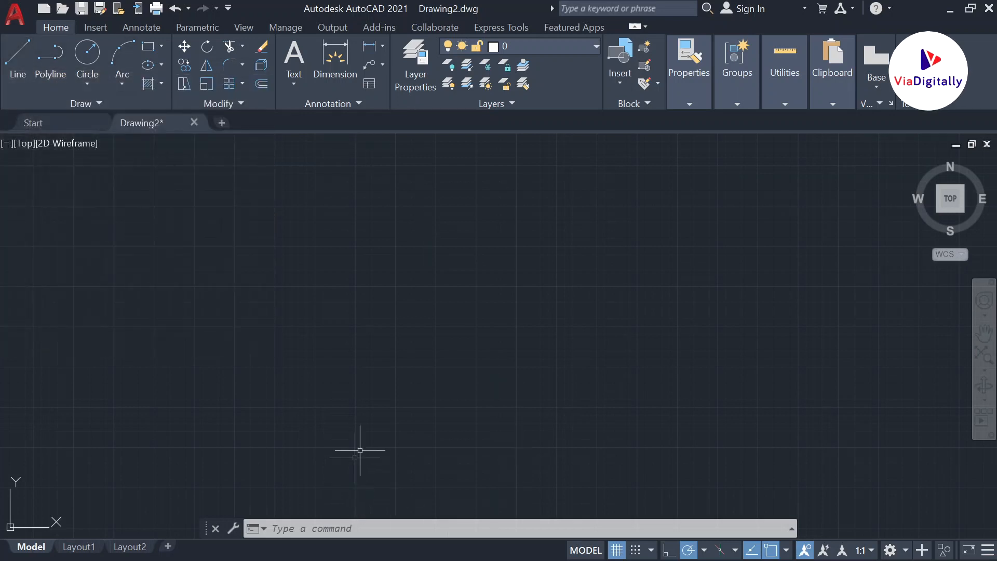
# Step: Start the Line command with Dynamic Input turned on and place the first point in the lower-left part of the drawing area
pyautogui.click(316, 528)
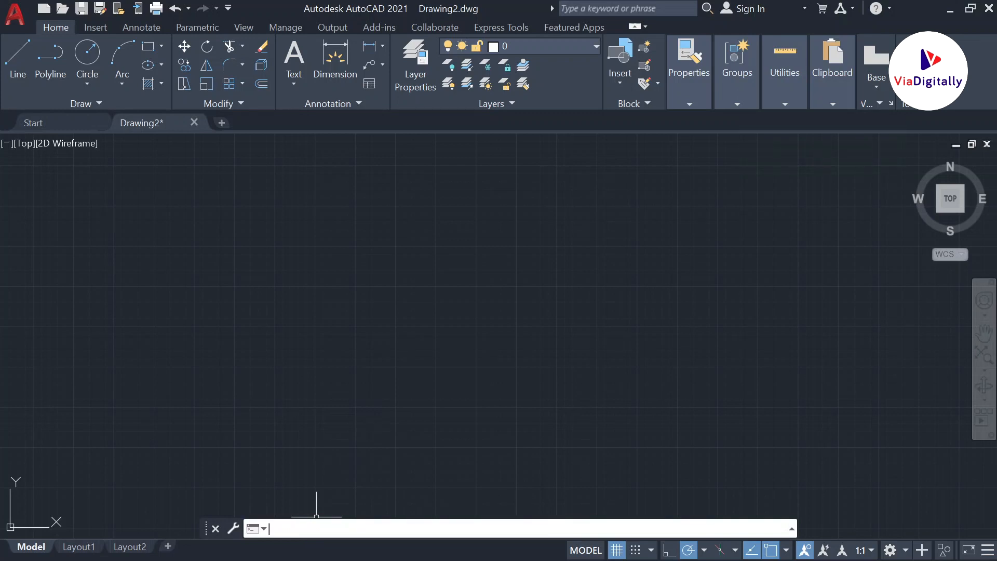
pyautogui.press('Return')
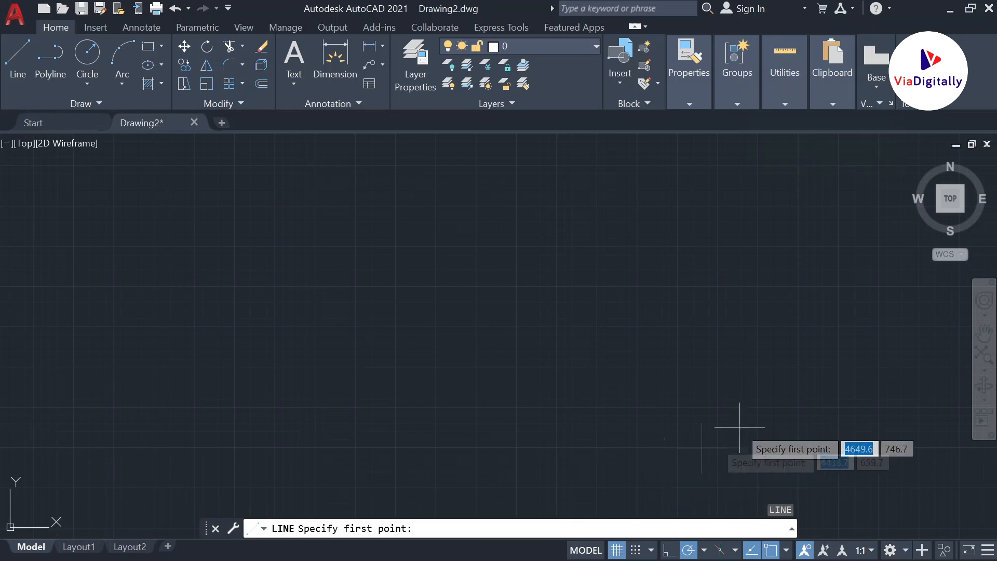
pyautogui.click(987, 551)
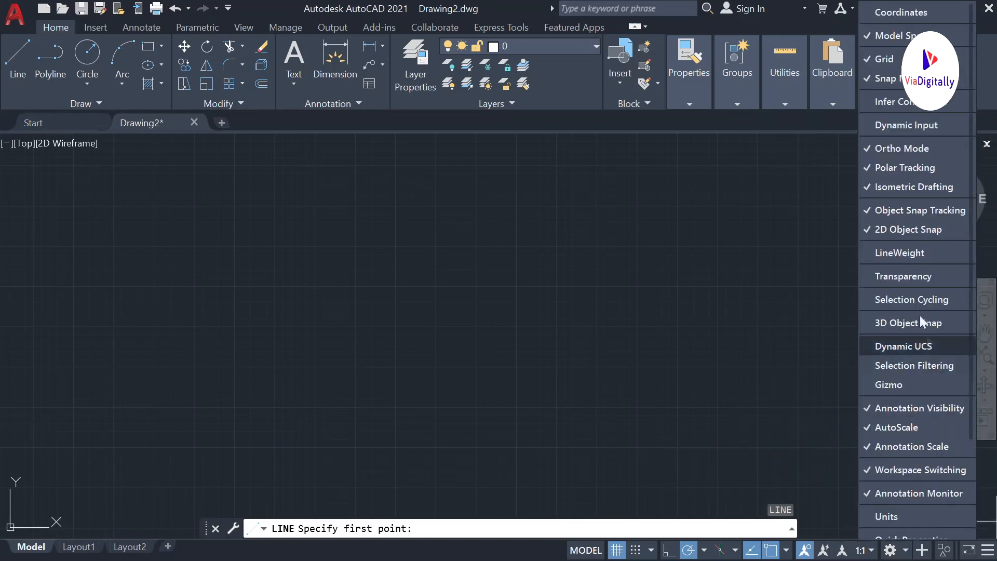
pyautogui.click(903, 123)
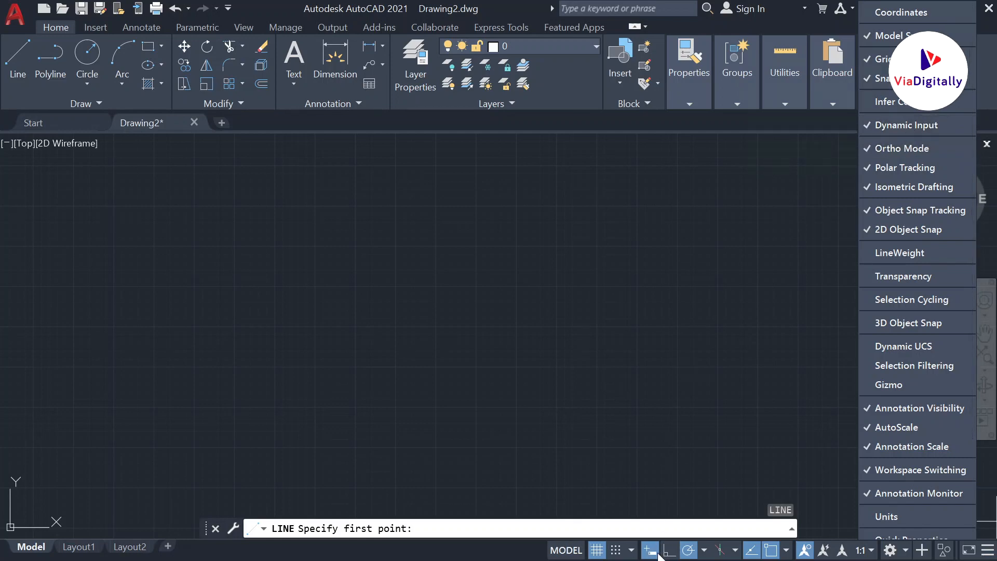
pyautogui.click(656, 475)
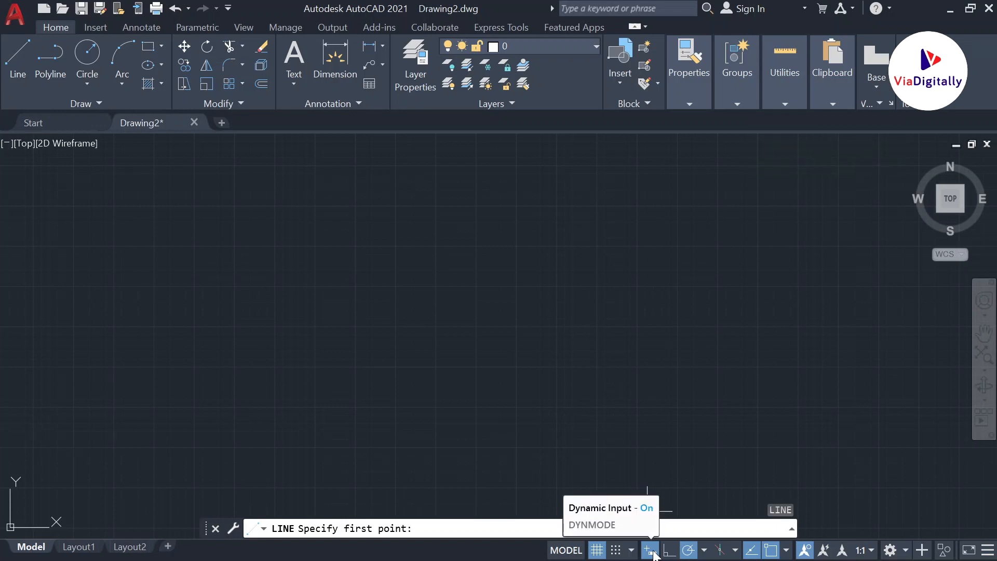
pyautogui.click(650, 551)
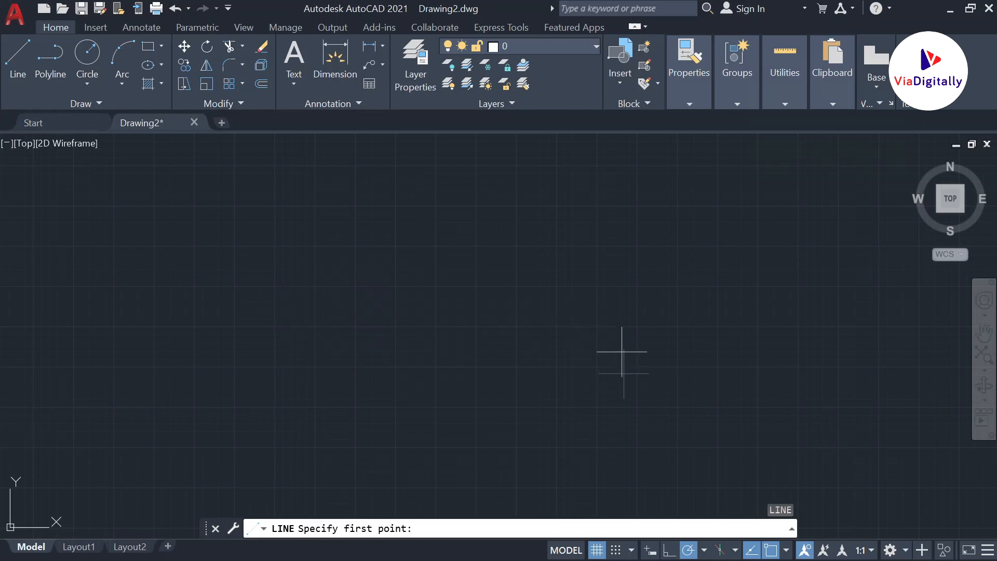
pyautogui.click(650, 551)
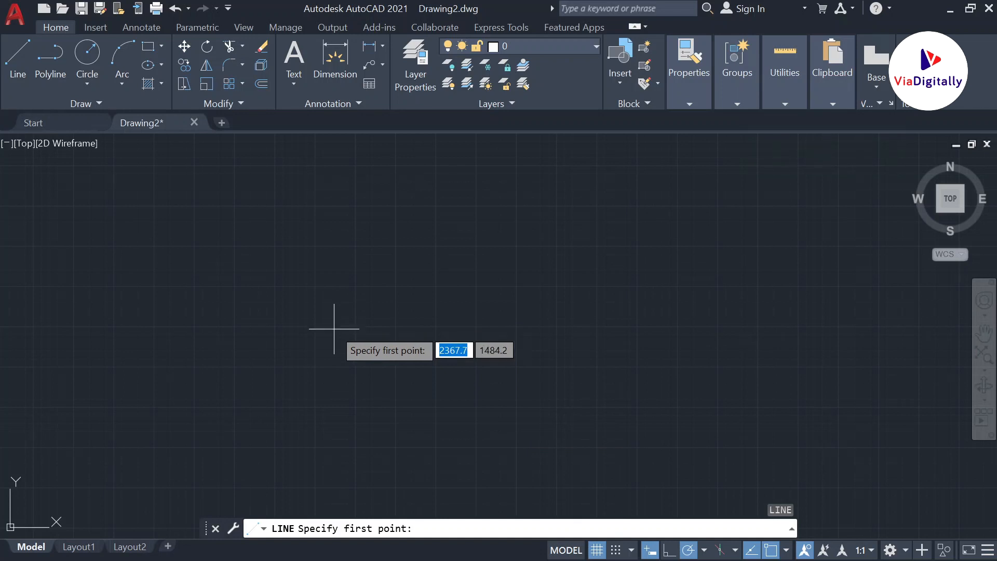
pyautogui.click(296, 472)
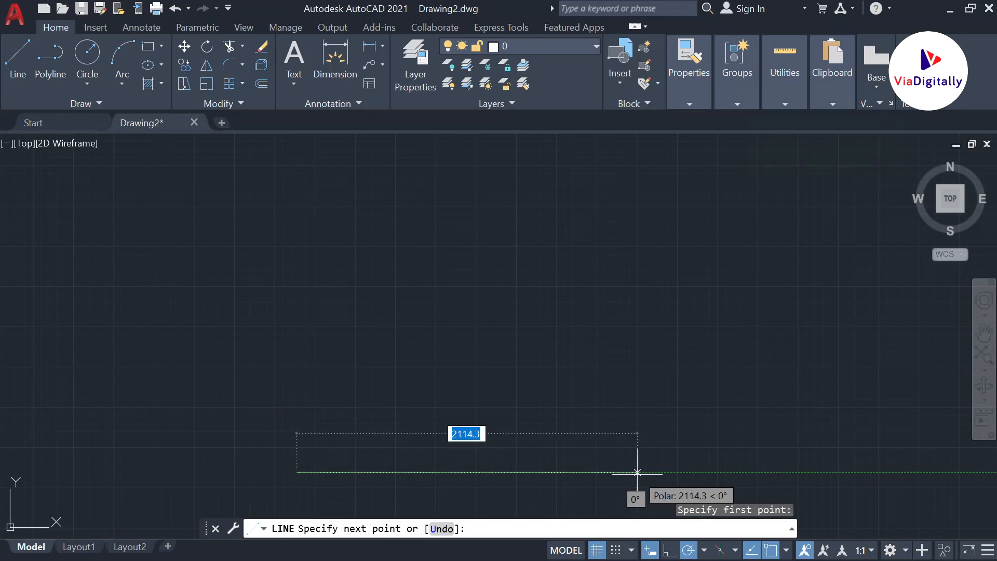
# Step: Draw a horizontal 2500 mm line segment to the right of the start point with Polar Tracking on
pyautogui.click(688, 552)
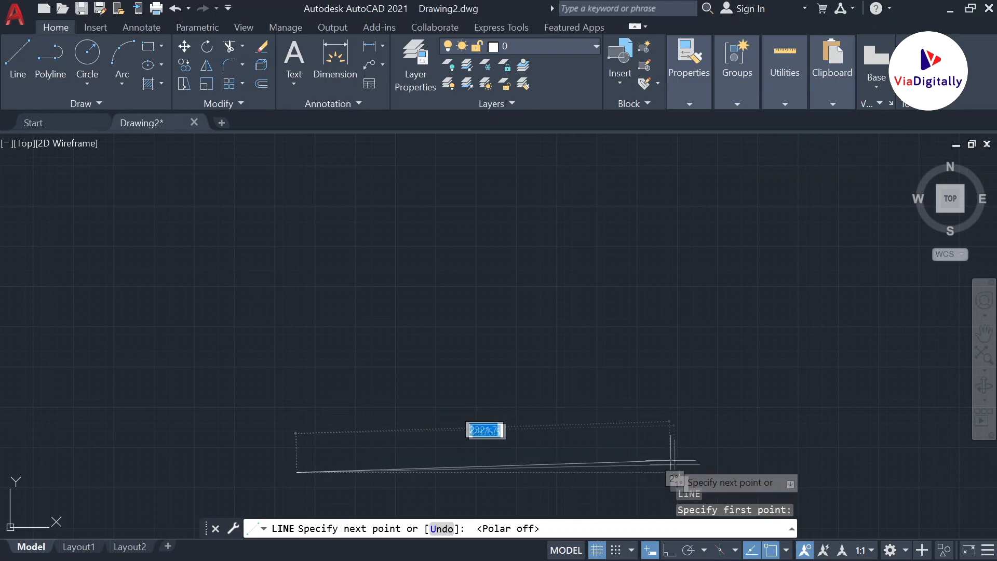
pyautogui.click(688, 551)
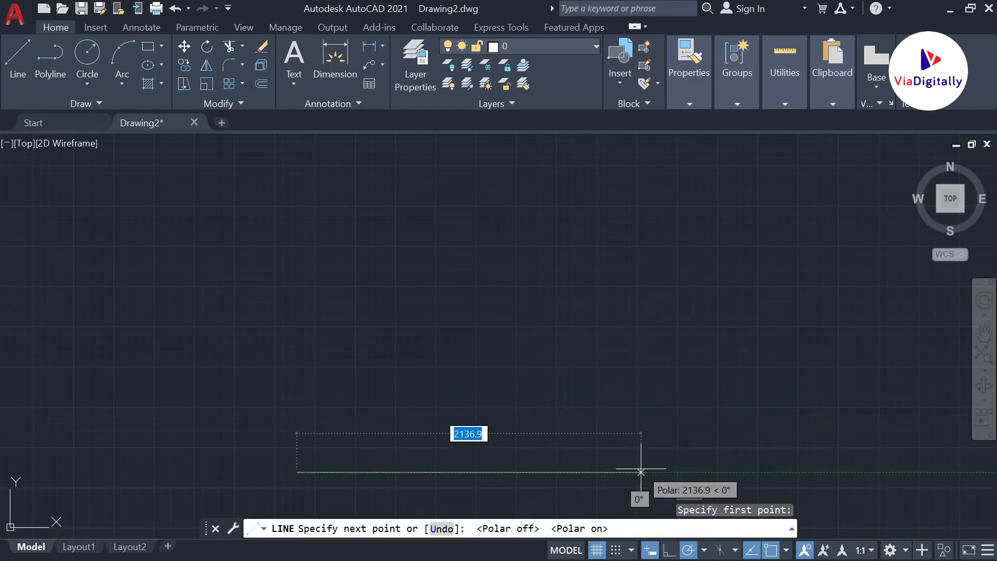
pyautogui.write('2500')
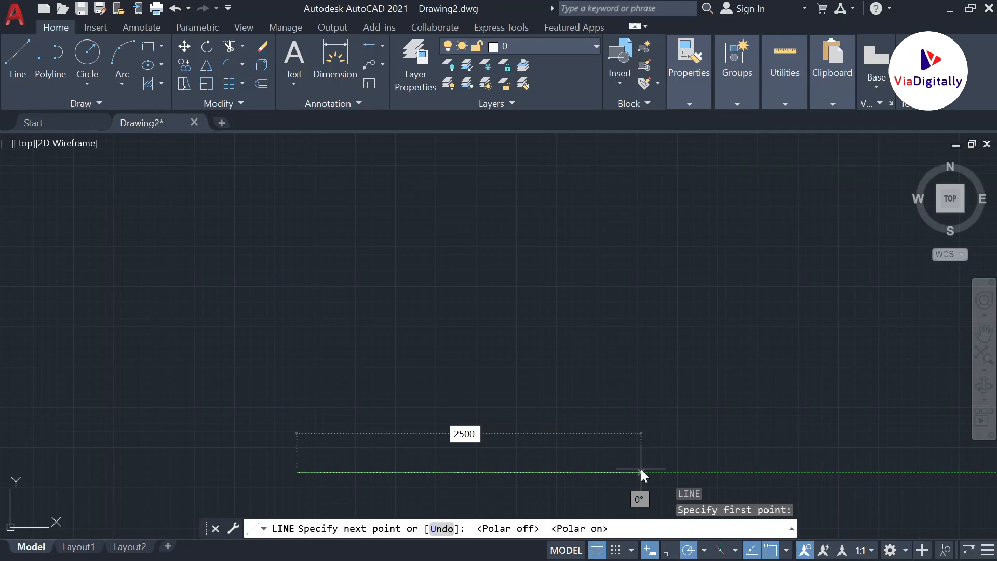
pyautogui.press('Return')
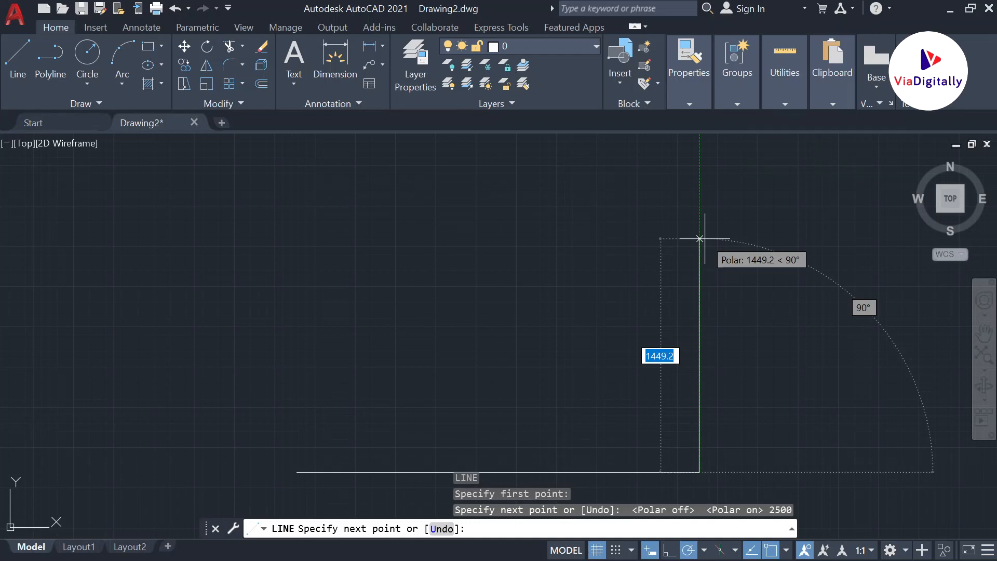
# Step: Draw a vertical 2500 mm line segment upward from the right end of the horizontal segment
pyautogui.scroll(-2, 701, 239)
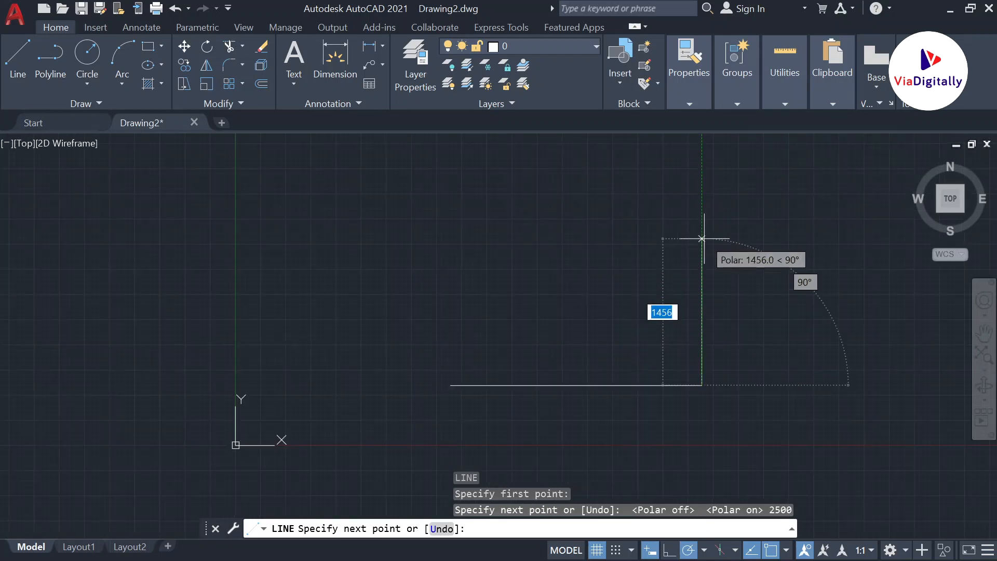
pyautogui.moveTo(687, 228); pyautogui.dragTo(551, 231, button='middle')
pyautogui.scroll(-2, 565, 227)
pyautogui.scroll(4, 565, 228)
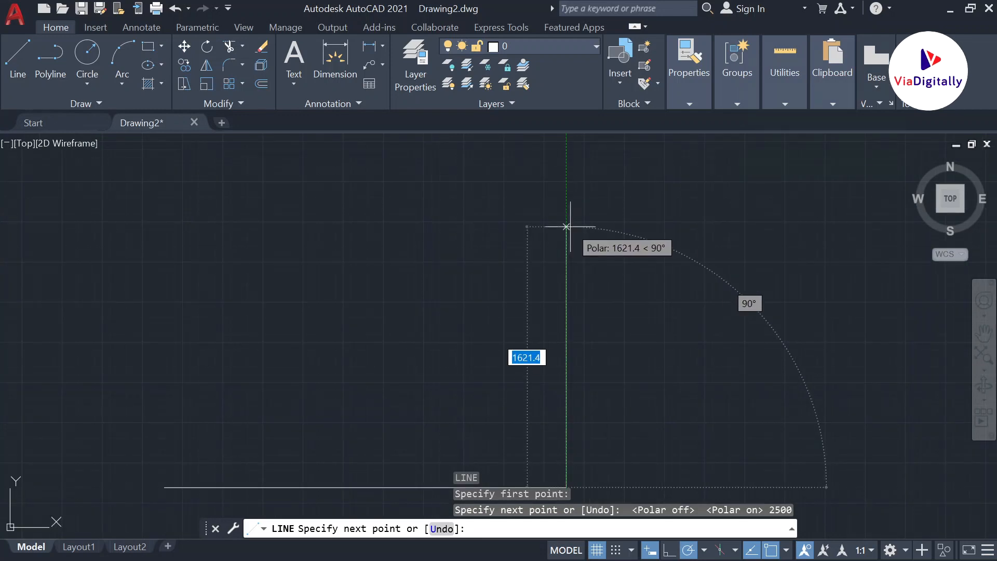
pyautogui.scroll(-4, 566, 227)
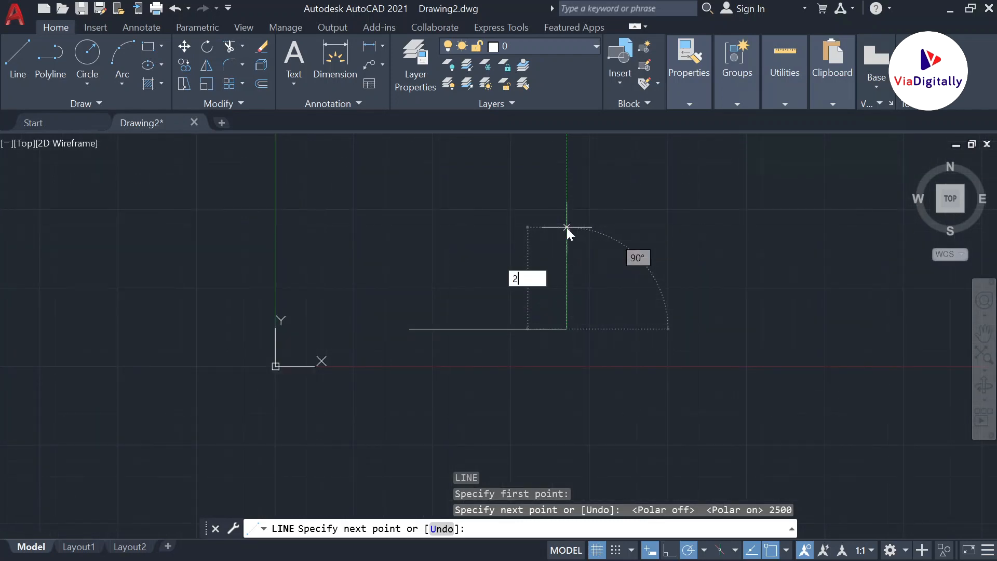
pyautogui.write('2500')
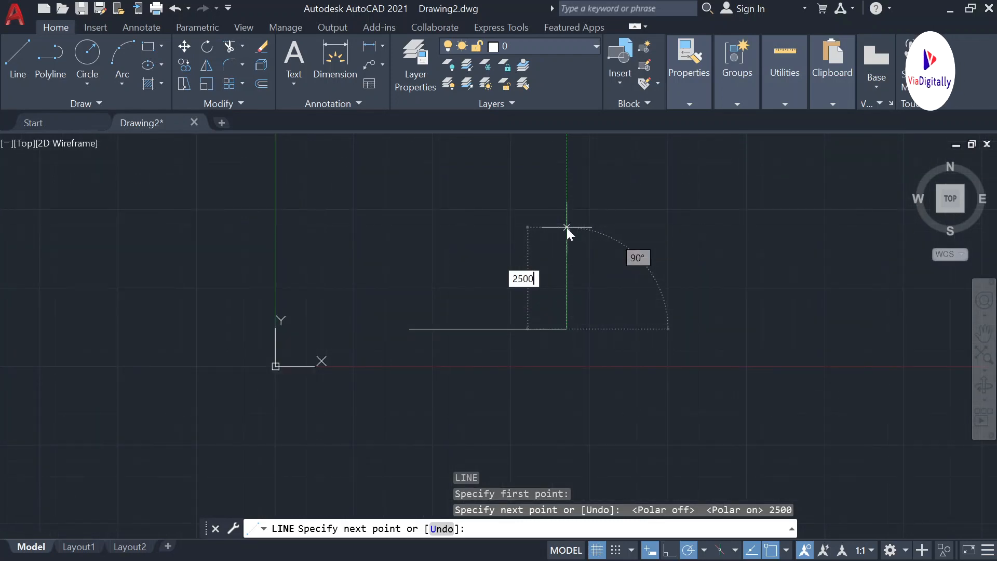
pyautogui.press('Return')
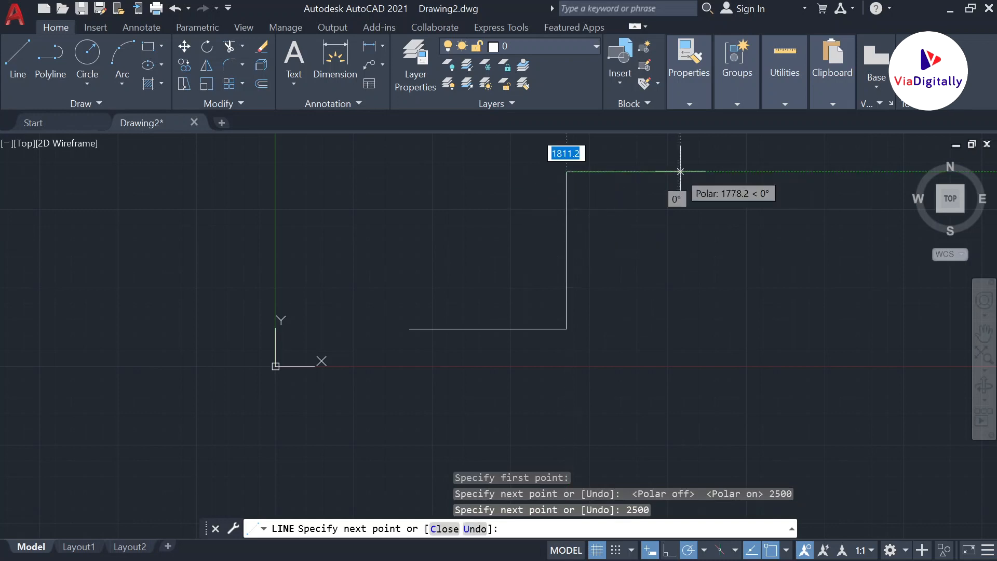
pyautogui.moveTo(624, 197)
pyautogui.mouseDown(button='middle')
pyautogui.moveTo(631, 250)
pyautogui.moveTo(689, 306)
pyautogui.moveTo(657, 292)
pyautogui.mouseUp(button='middle')
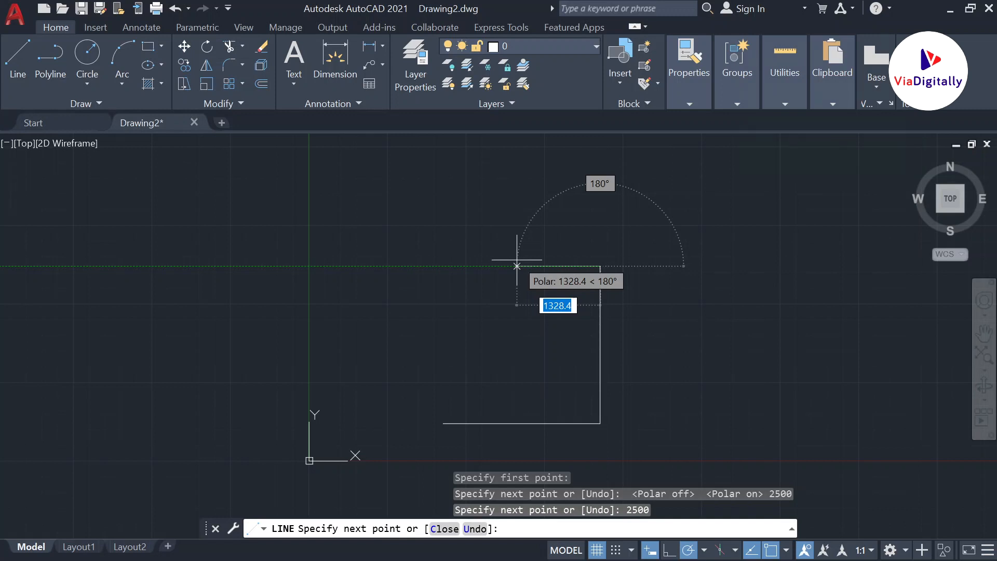
# Step: Undo the vertical and horizontal 2500 mm segments within the active Line command, keeping the start point
pyautogui.click(475, 529)
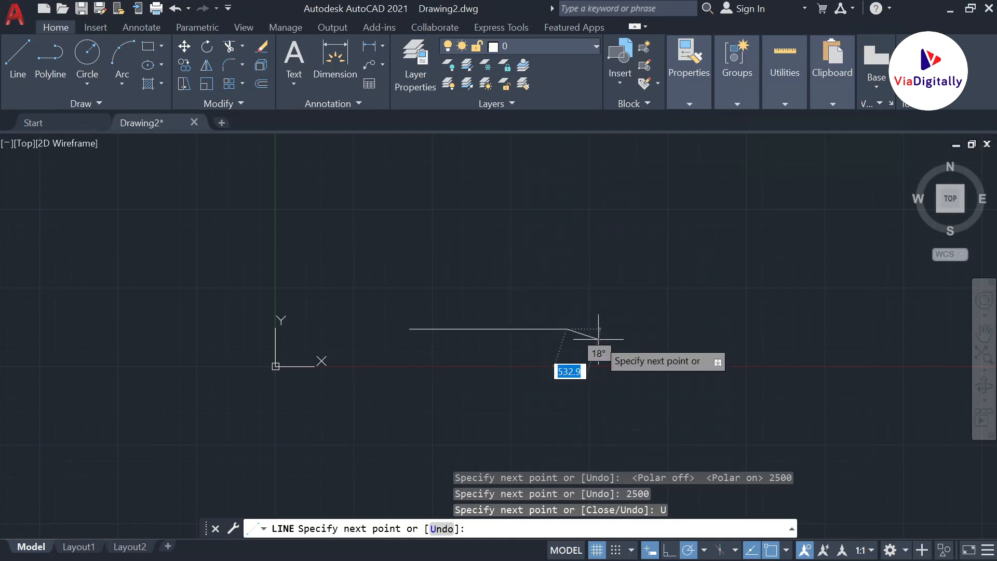
pyautogui.write('u')
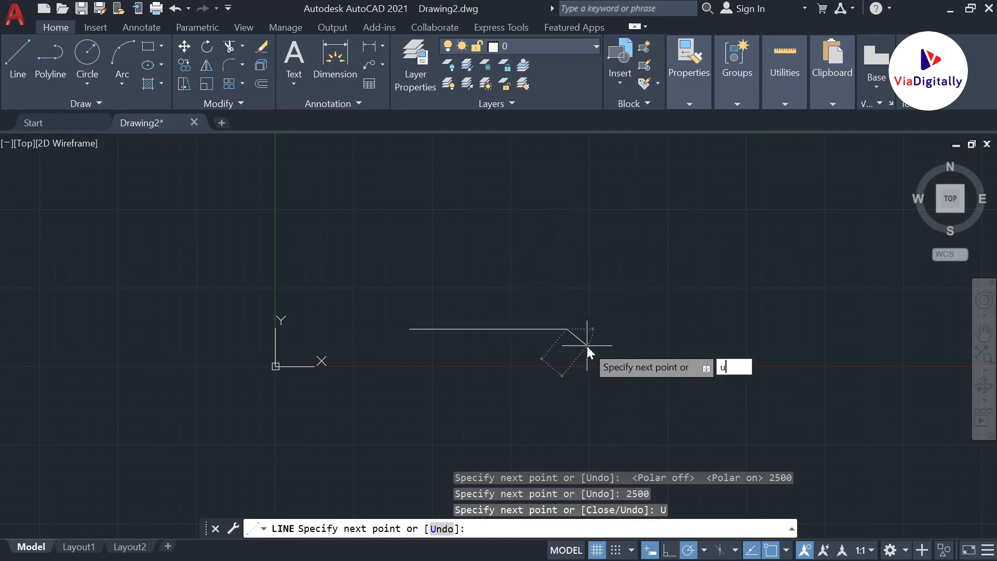
pyautogui.press('Return')
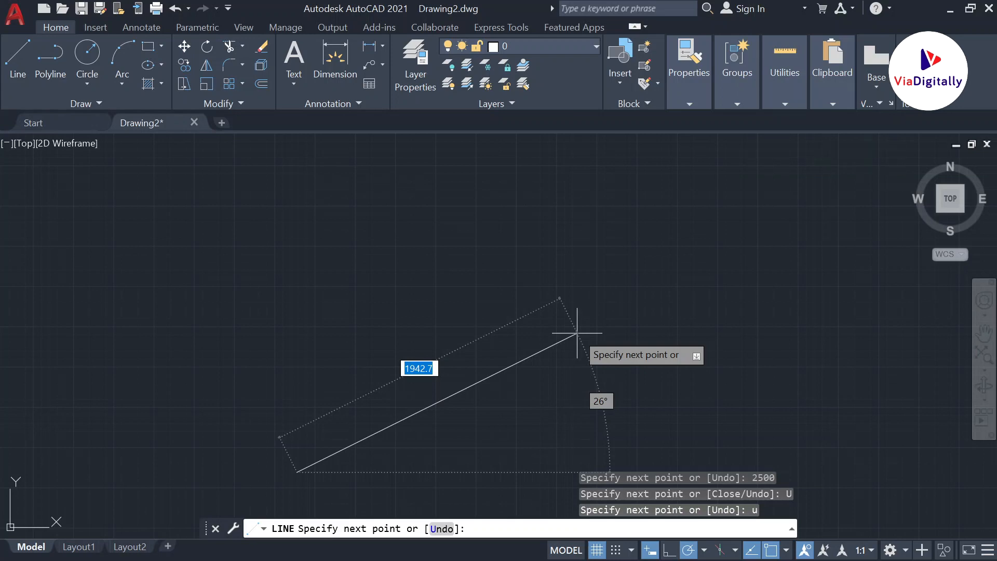
# Step: Draw a 2500 mm line segment at about 10° from the start point and undo it within the Line command
pyautogui.scroll(-4, 576, 332)
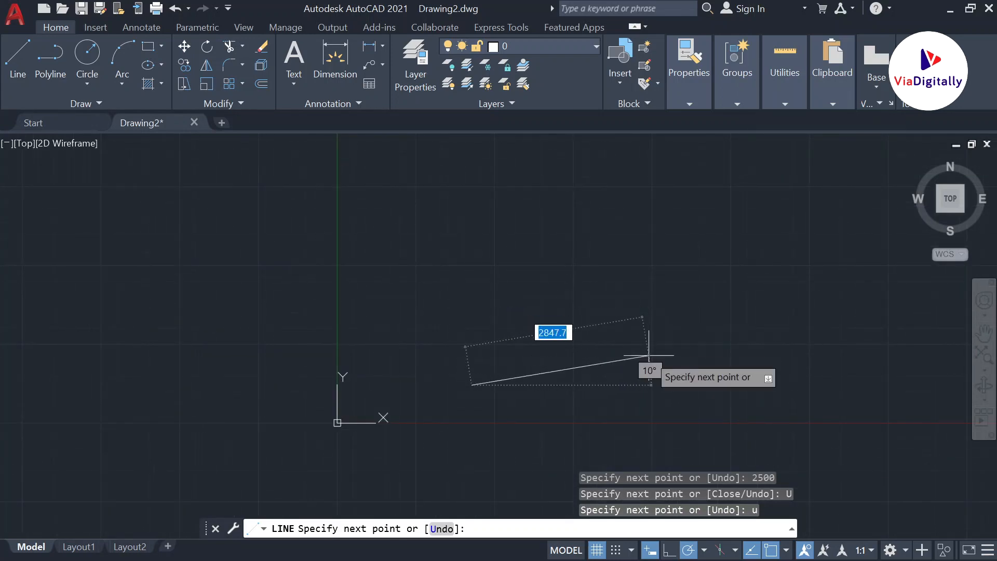
pyautogui.write('500')
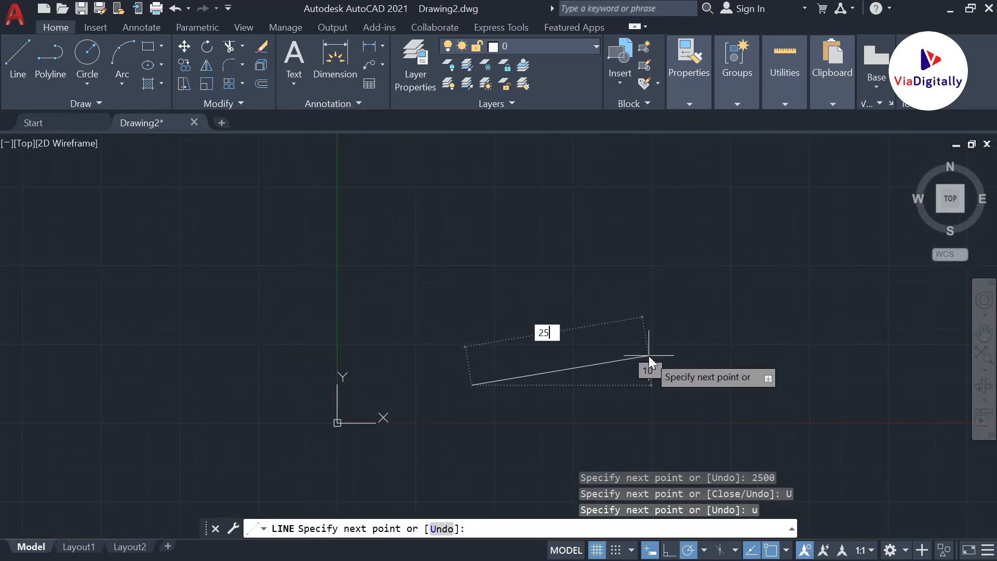
pyautogui.press('Return')
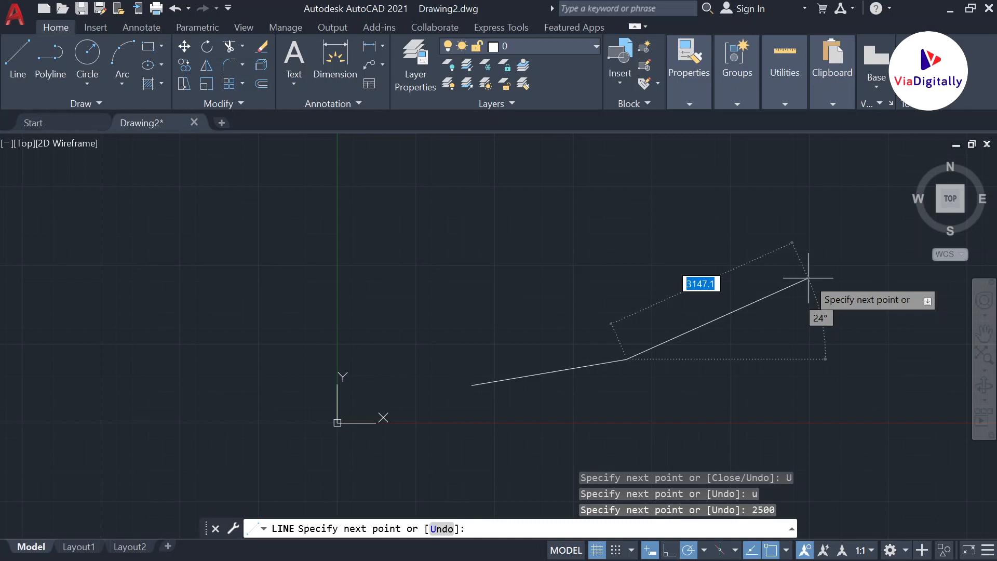
pyautogui.write('u')
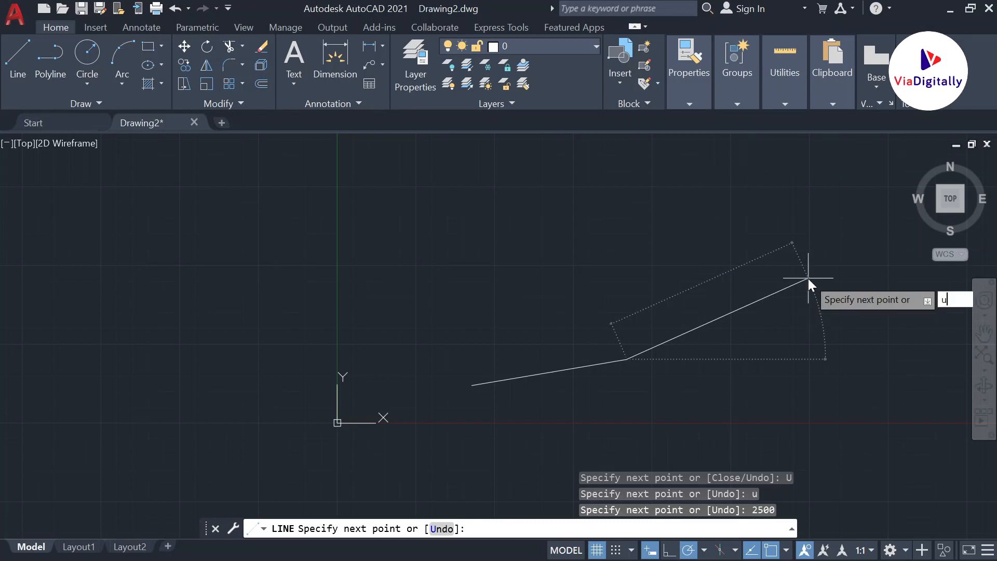
pyautogui.press('Return')
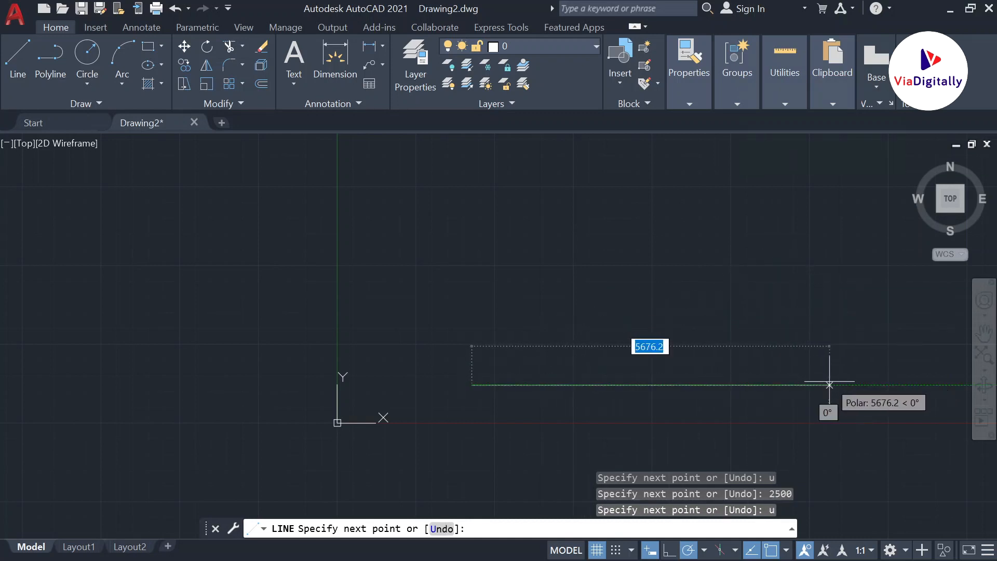
# Step: Draw a 2500 mm segment to the right at about 1° and a vertical 2500 mm segment upward from its end
pyautogui.write('250')
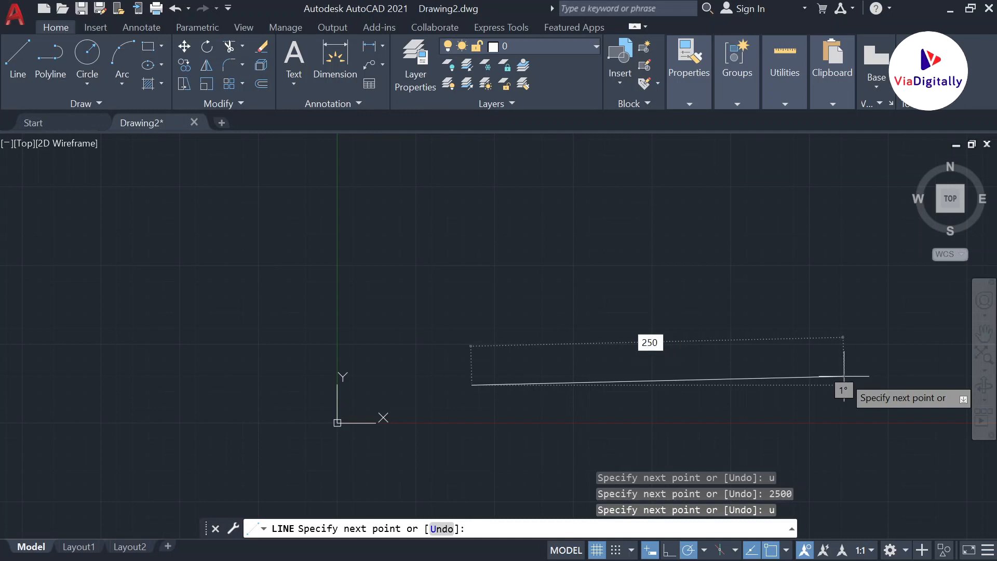
pyautogui.press('Return')
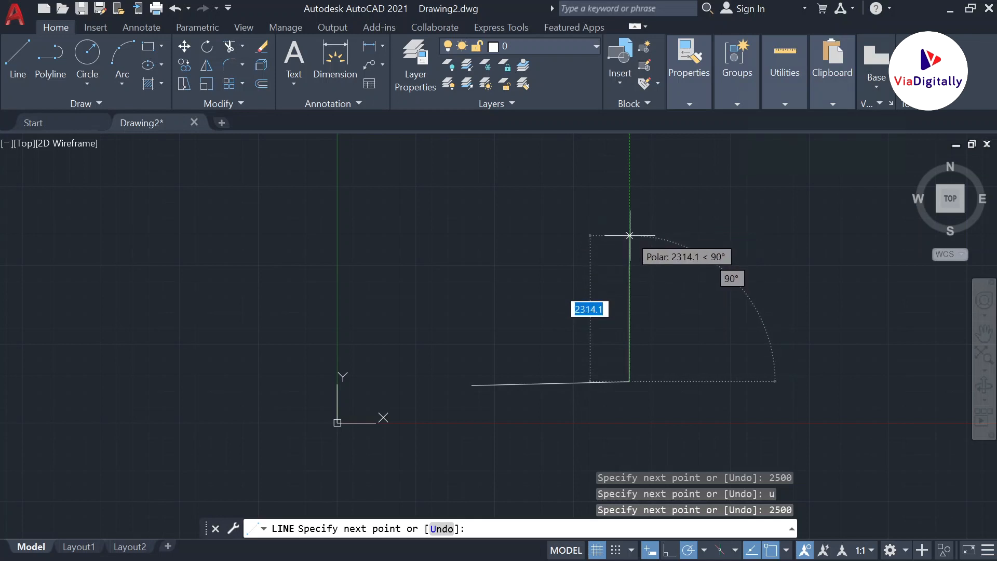
pyautogui.write('2')
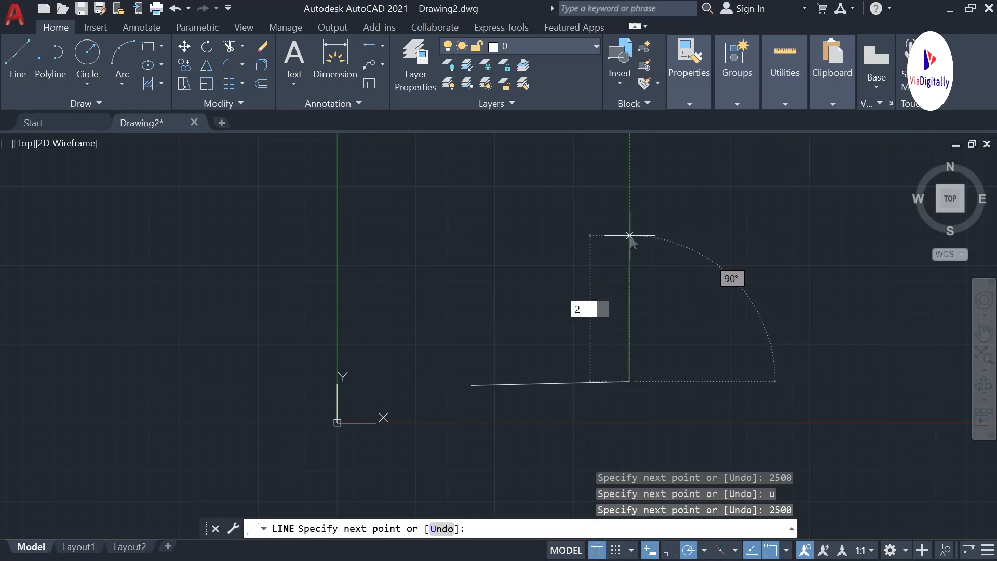
pyautogui.write('500')
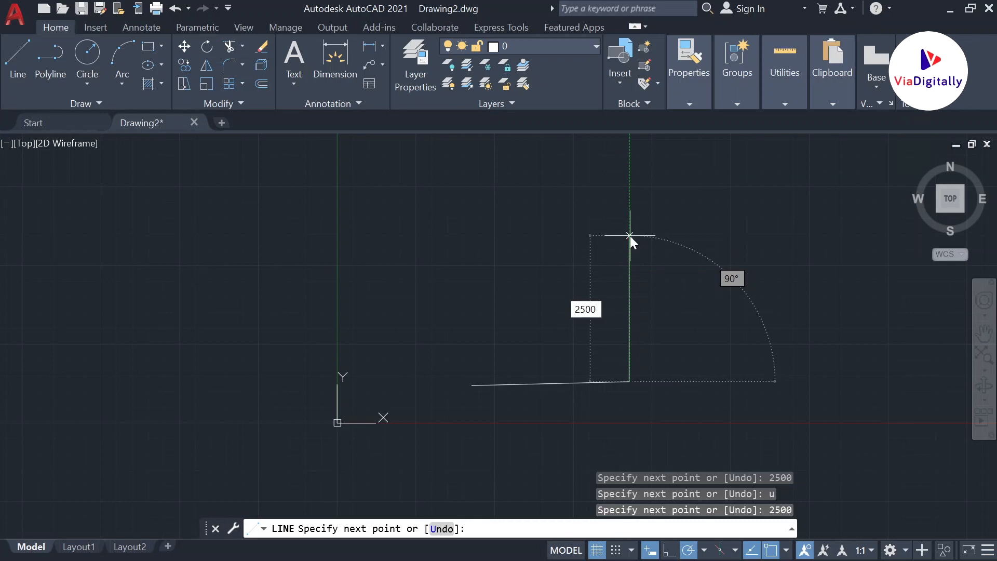
pyautogui.press('Return')
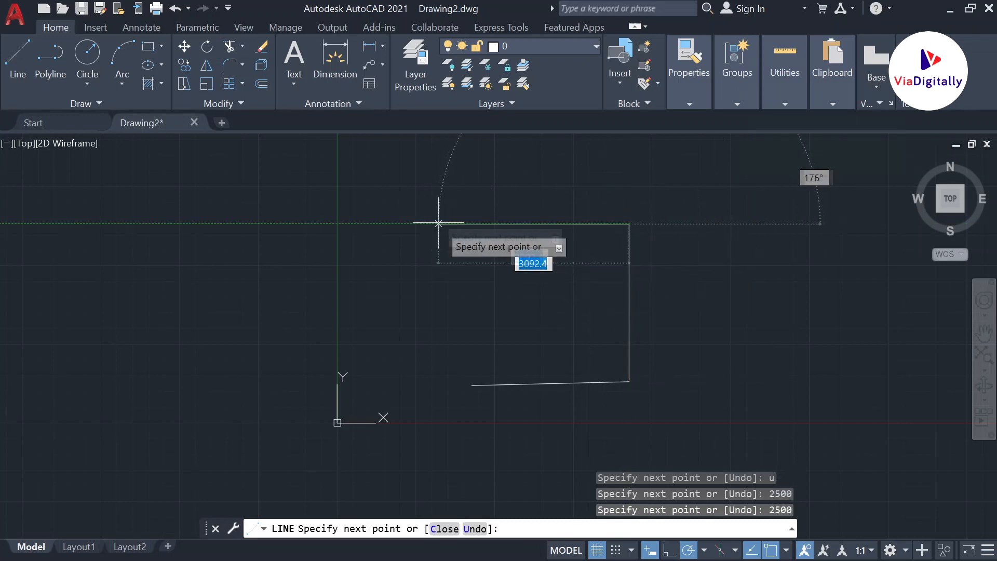
# Step: Draw a horizontal 2500 mm segment to the left and close the shape back to the start point
pyautogui.write('2500')
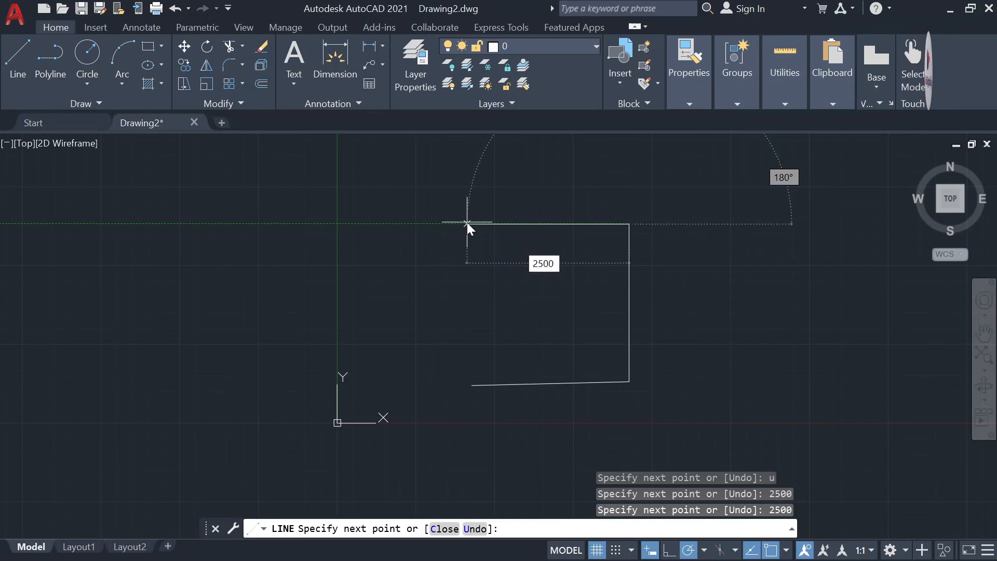
pyautogui.press('Return')
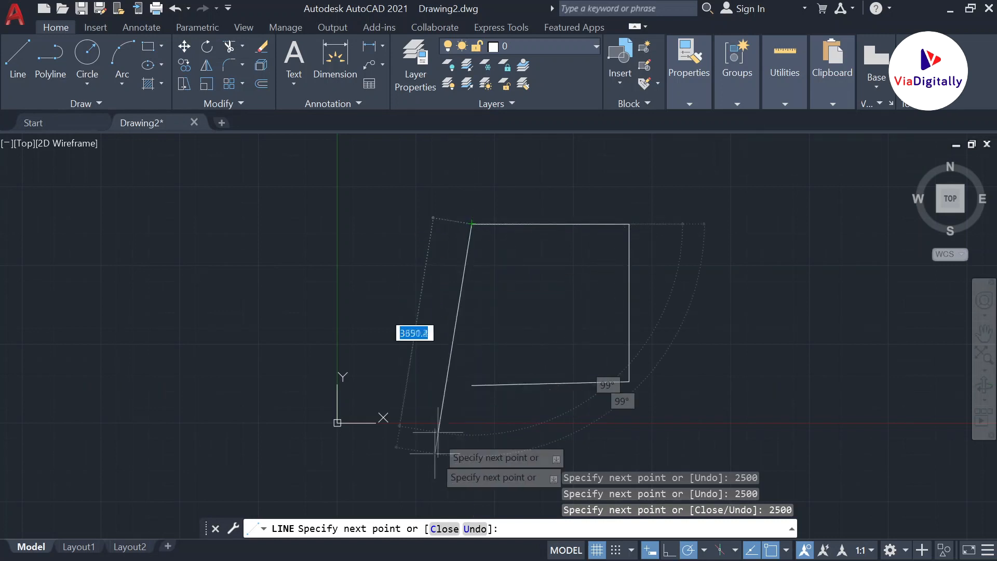
pyautogui.click(446, 529)
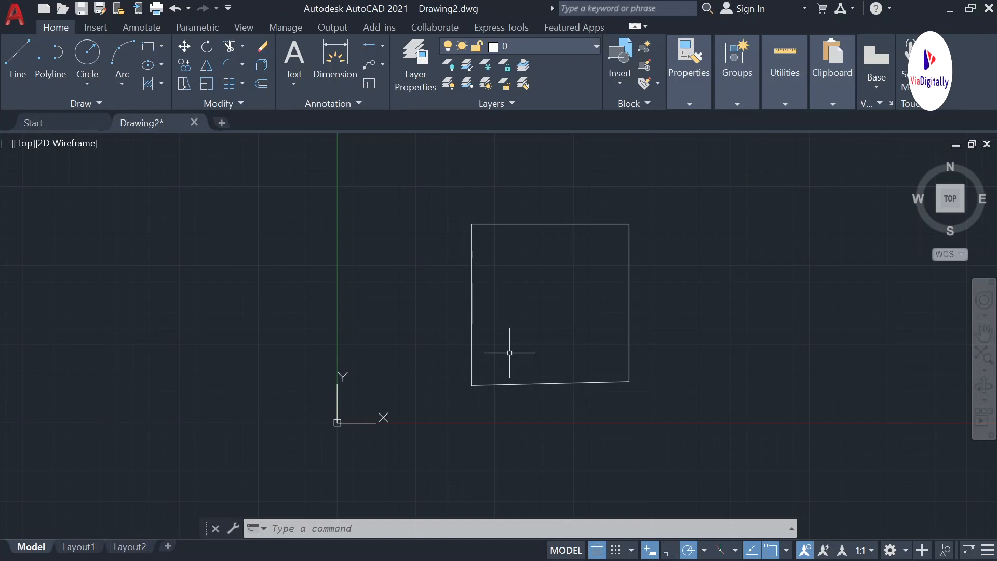
# Step: Start a new line from the lower-left corner of the four-sided shape
pyautogui.scroll(2, 509, 353)
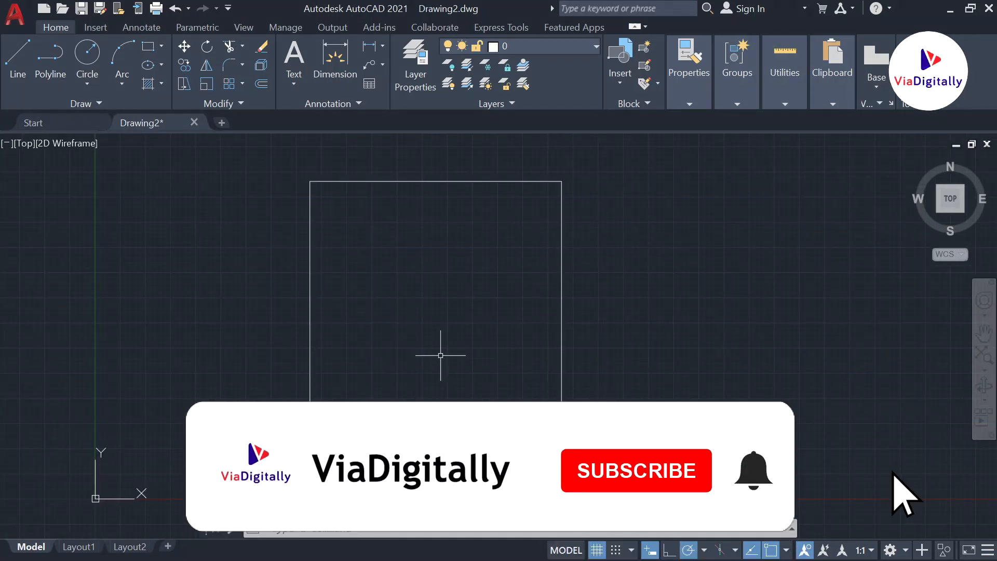
pyautogui.moveTo(429, 340)
pyautogui.mouseDown(button='middle')
pyautogui.moveTo(421, 334)
pyautogui.moveTo(451, 333)
pyautogui.mouseUp(button='middle')
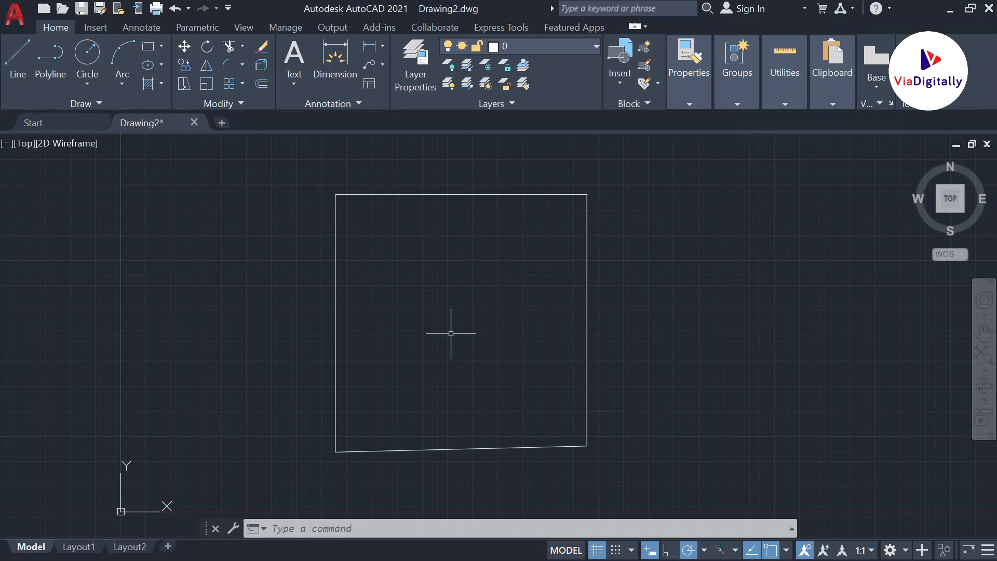
pyautogui.click(13, 60)
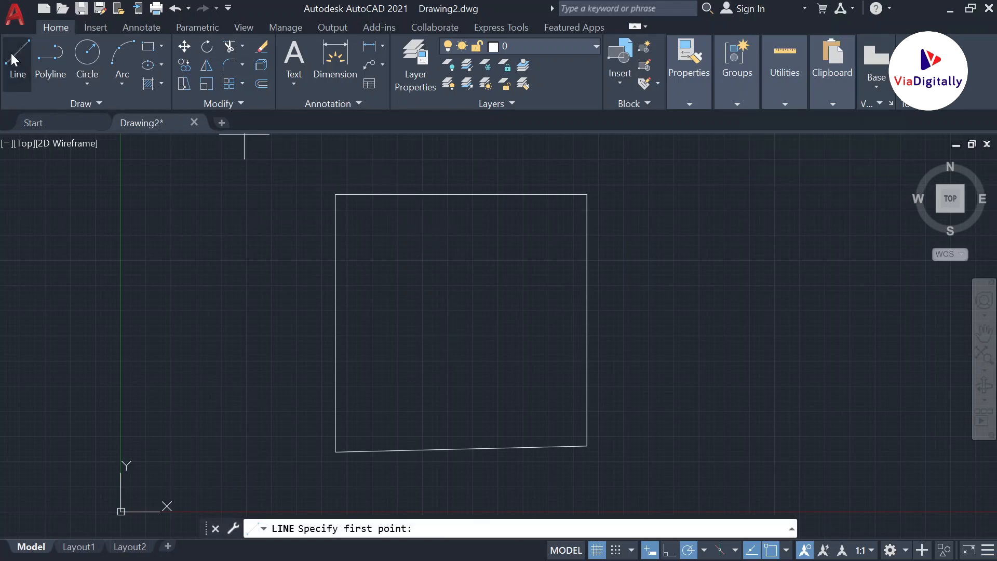
pyautogui.click(336, 453)
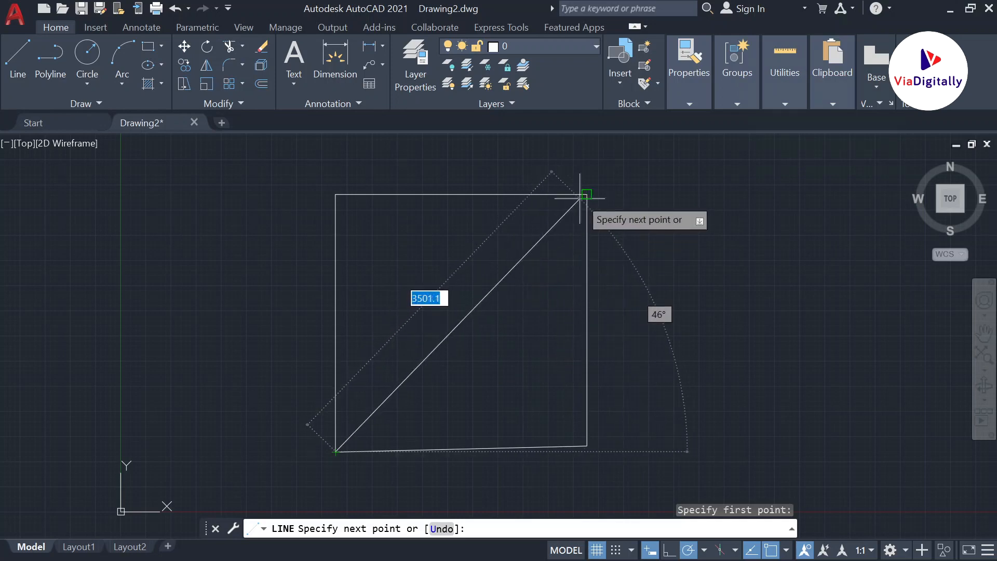
# Step: Examine how the line's free end snaps to the shape's upper-right corner at different magnifications
pyautogui.scroll(2, 584, 196)
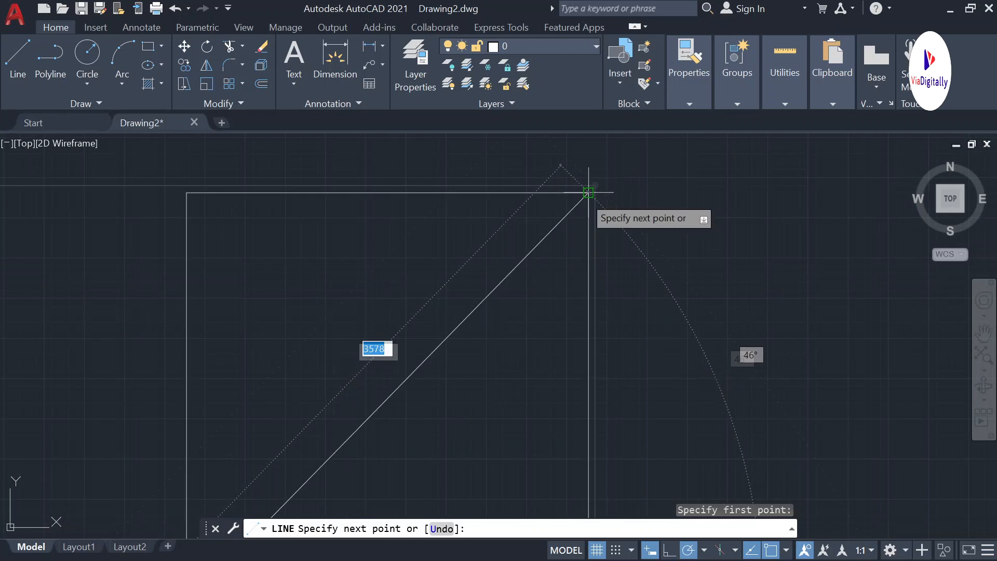
pyautogui.scroll(3, 588, 192)
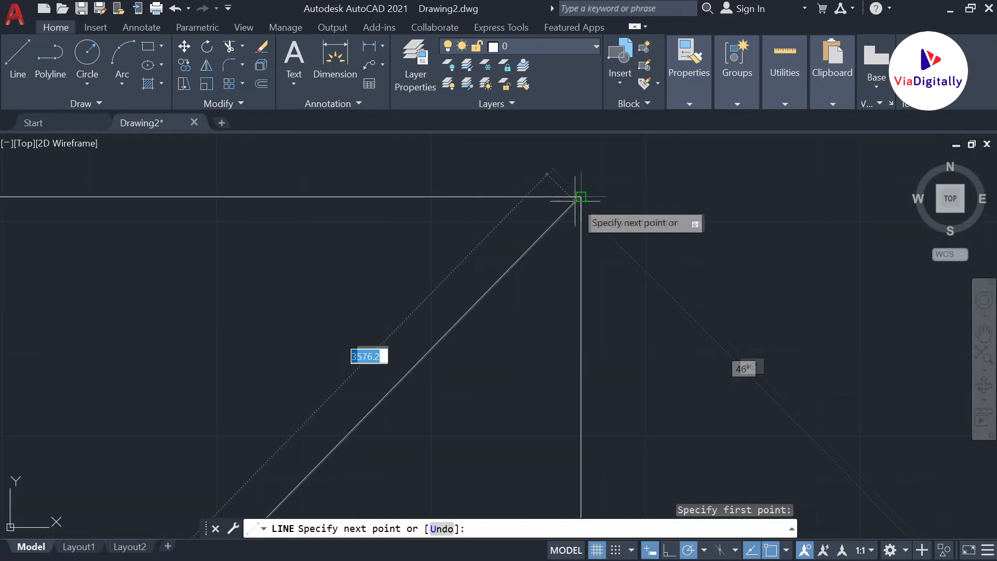
pyautogui.scroll(2, 578, 199)
pyautogui.scroll(3, 585, 192)
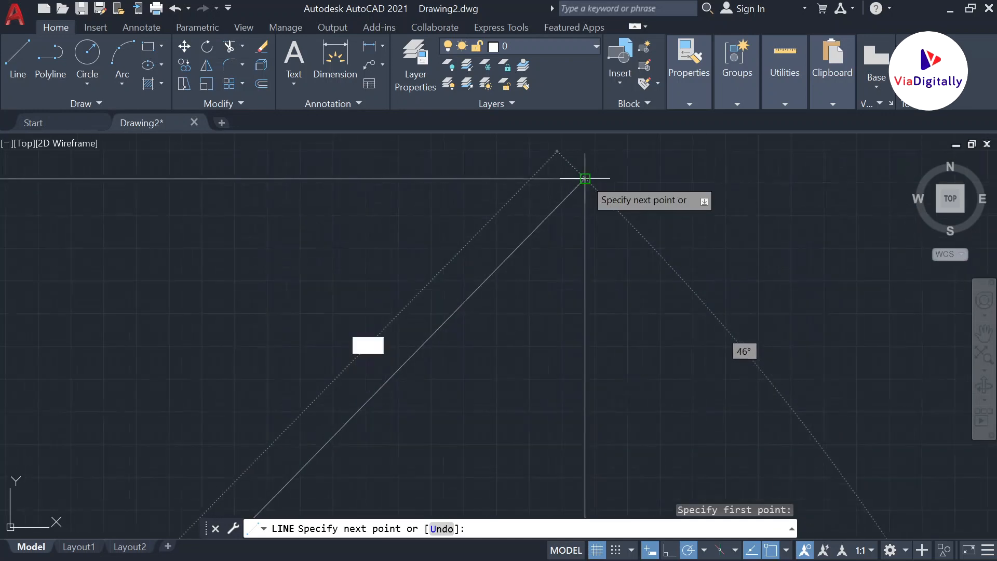
pyautogui.scroll(-6, 571, 195)
pyautogui.scroll(8, 561, 229)
pyautogui.scroll(-2, 571, 312)
pyautogui.scroll(-4, 582, 317)
pyautogui.scroll(4, 572, 317)
# Step: Turn Object Snap off and end the diagonal line by eye at the shape's upper-right corner
pyautogui.moveTo(570, 320); pyautogui.dragTo(546, 215, button='middle')
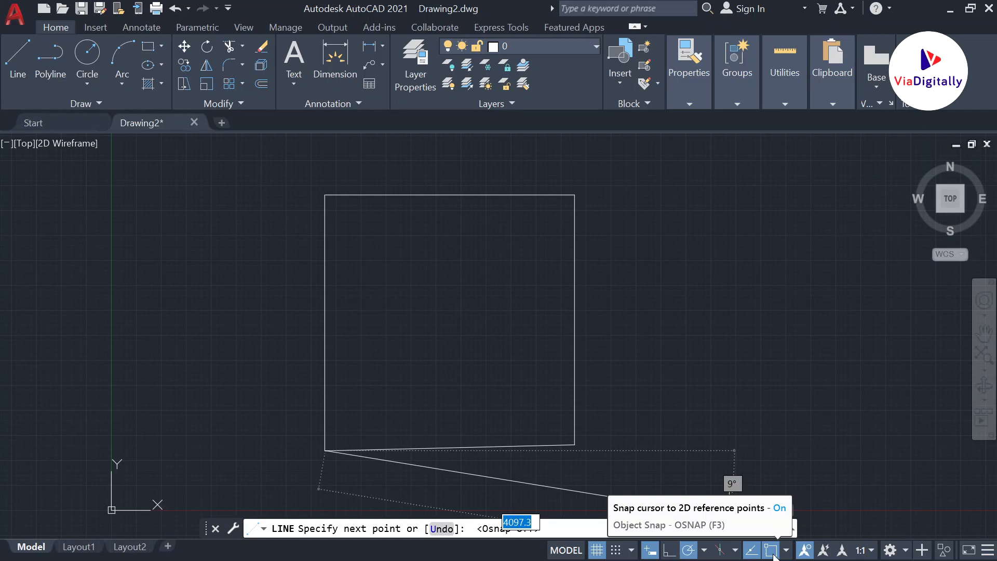
pyautogui.click(574, 194)
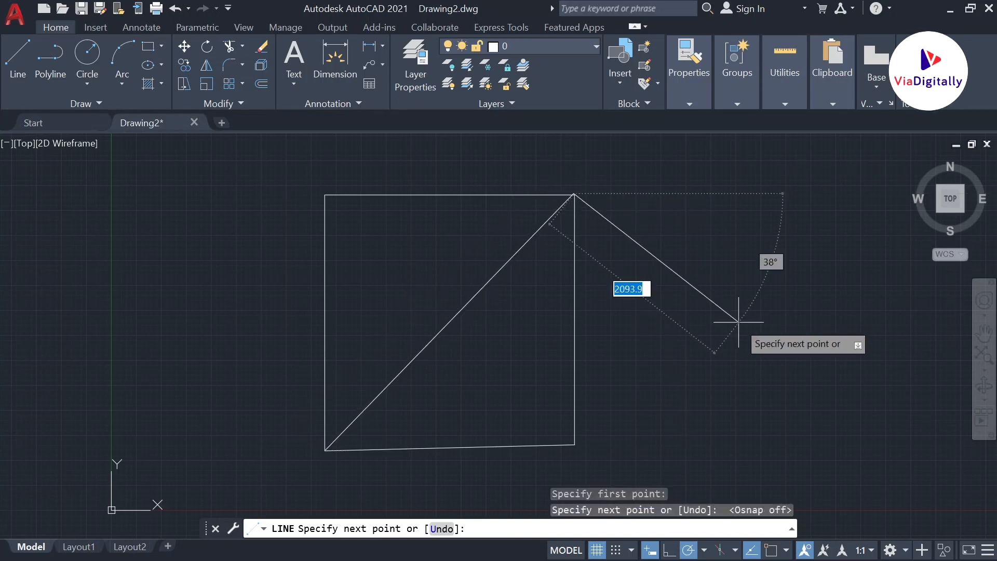
pyautogui.press('Escape')
# Step: Examine up close how the diagonal line's end lies relative to the shape's upper-right corner
pyautogui.scroll(2, 738, 322)
pyautogui.moveTo(566, 247); pyautogui.dragTo(627, 342, button='middle')
pyautogui.scroll(-6, 548, 223)
pyautogui.moveTo(641, 253); pyautogui.dragTo(648, 223, button='middle')
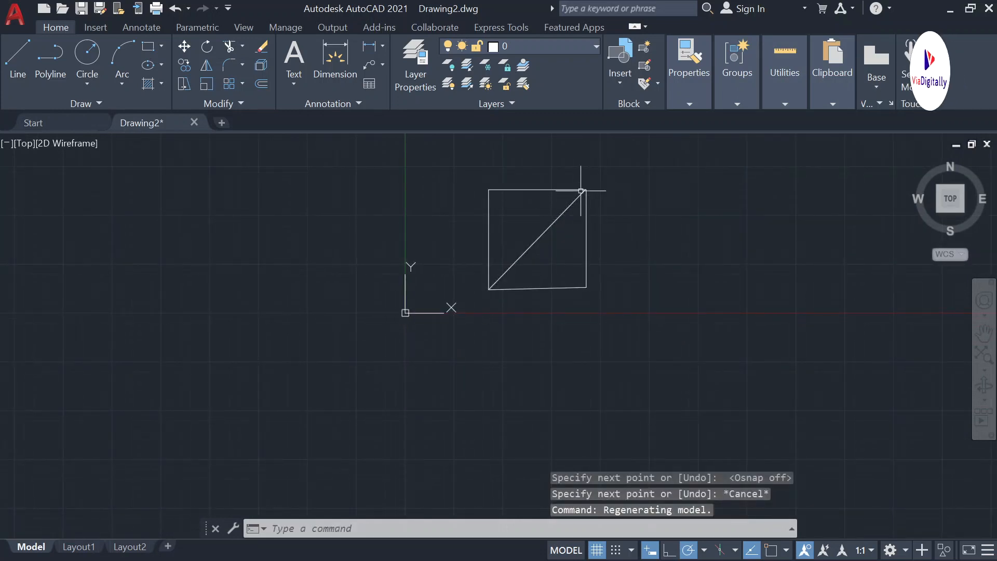
pyautogui.scroll(8, 587, 188)
pyautogui.moveTo(587, 182); pyautogui.dragTo(587, 295, button='middle')
pyautogui.scroll(8, 587, 295)
pyautogui.click(583, 262)
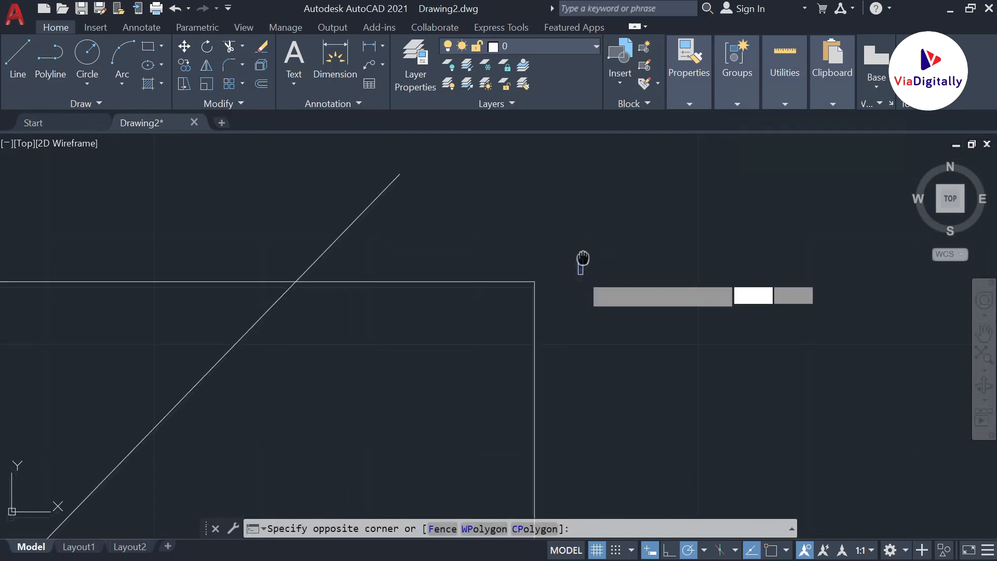
pyautogui.press('Escape')
pyautogui.click(481, 206)
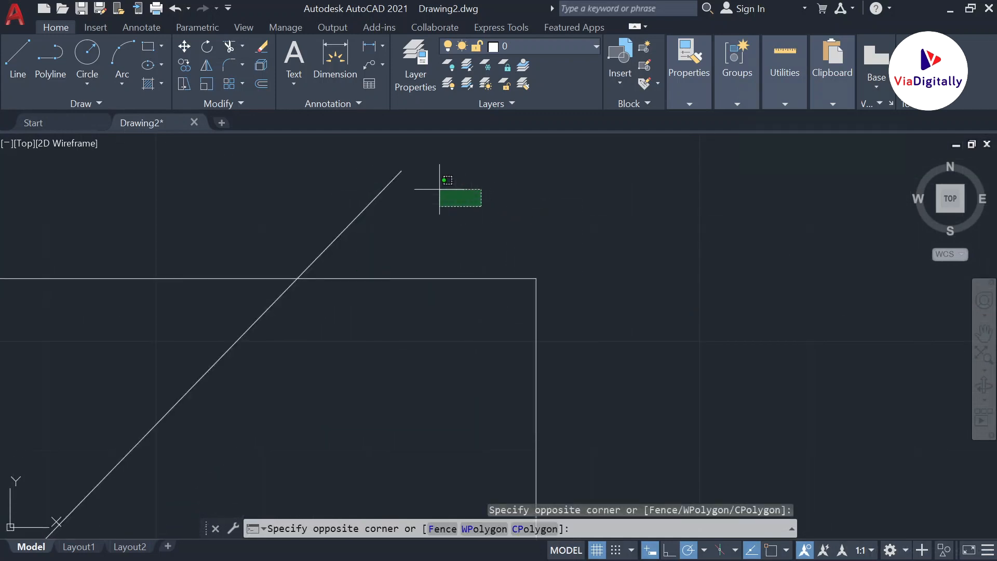
pyautogui.click(439, 189)
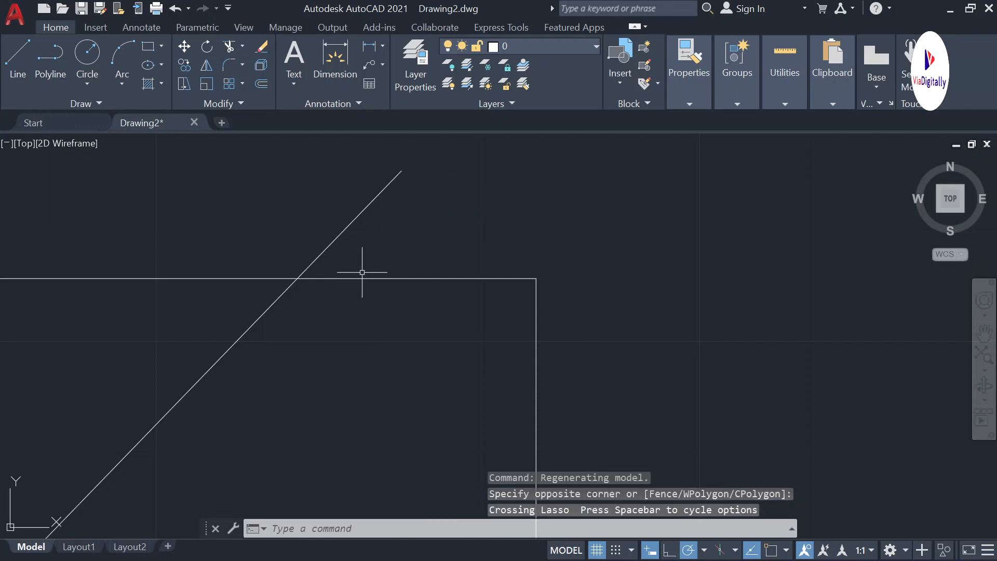
# Step: Delete the diagonal line that was drawn without Object Snap
pyautogui.click(359, 217)
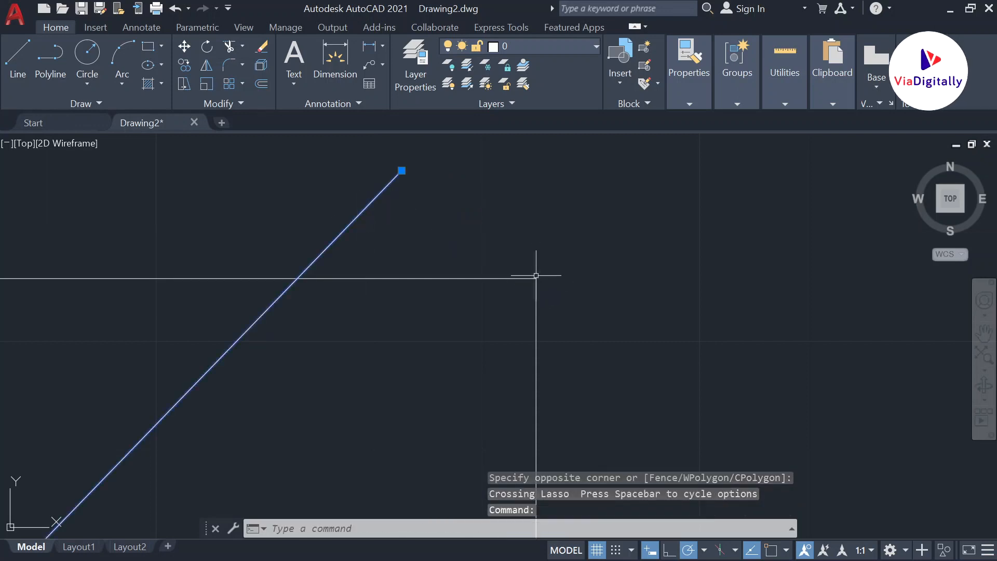
pyautogui.scroll(-6, 615, 265)
pyautogui.moveTo(677, 306); pyautogui.dragTo(688, 196, button='middle')
pyautogui.scroll(-5, 678, 248)
pyautogui.moveTo(612, 227); pyautogui.dragTo(630, 164, button='middle')
pyautogui.press('Delete')
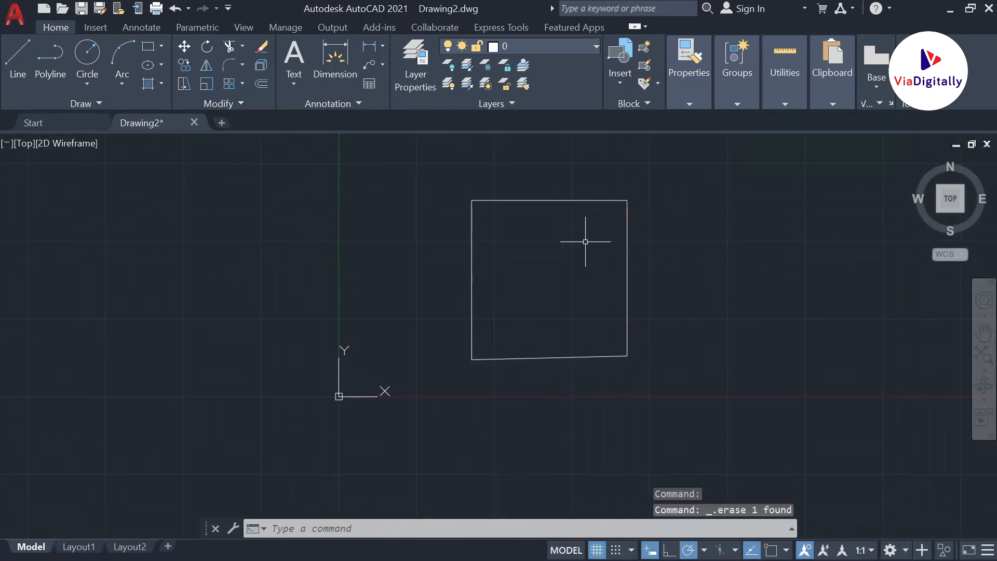
# Step: Turn Object Snap on and draw a diagonal line from the shape's lower-left corner to its upper-right corner
pyautogui.click(773, 552)
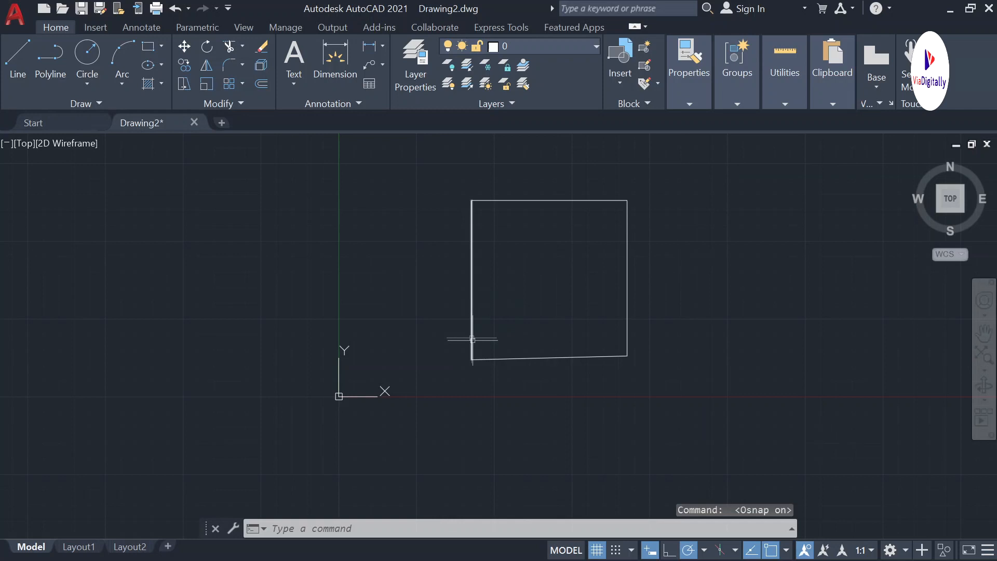
pyautogui.click(18, 60)
pyautogui.click(472, 358)
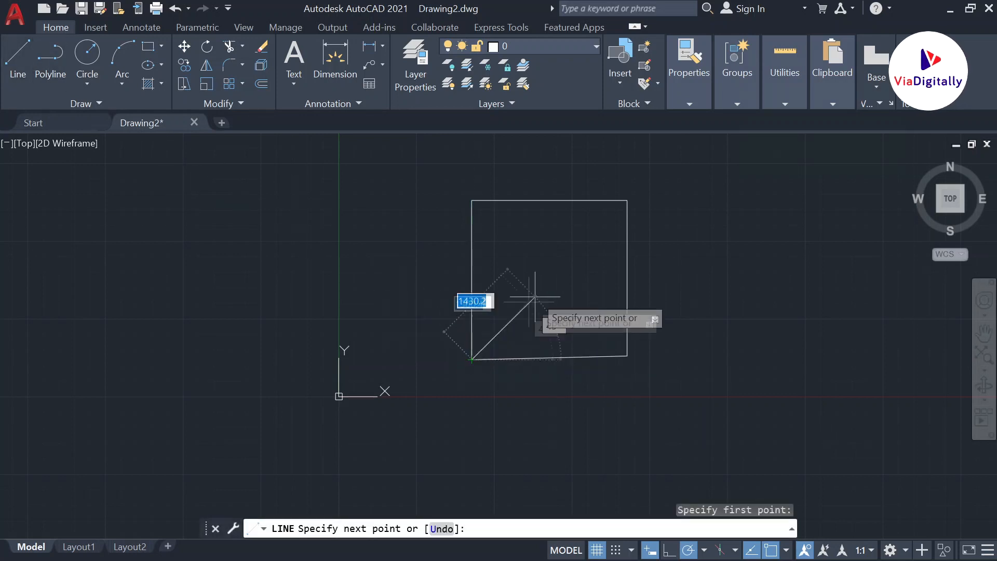
pyautogui.click(628, 200)
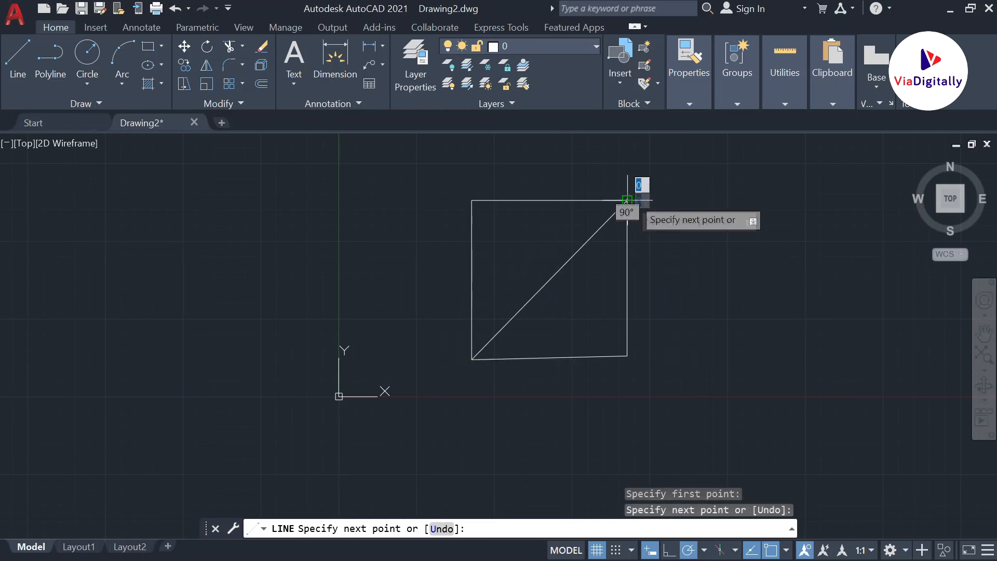
pyautogui.press('Escape')
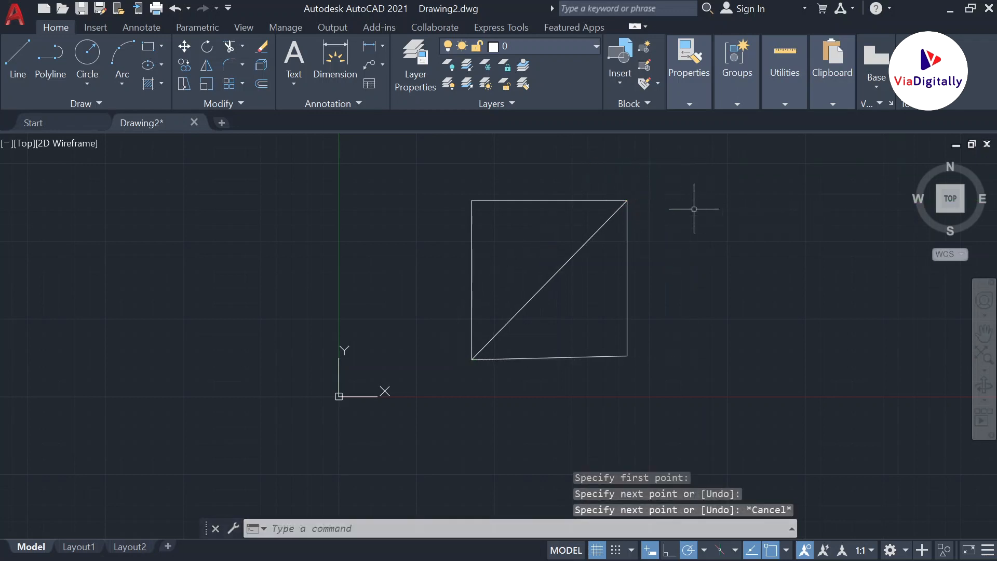
# Step: Enable Perpendicular among the running object snap modes
pyautogui.scroll(5, 572, 307)
pyautogui.scroll(-5, 572, 312)
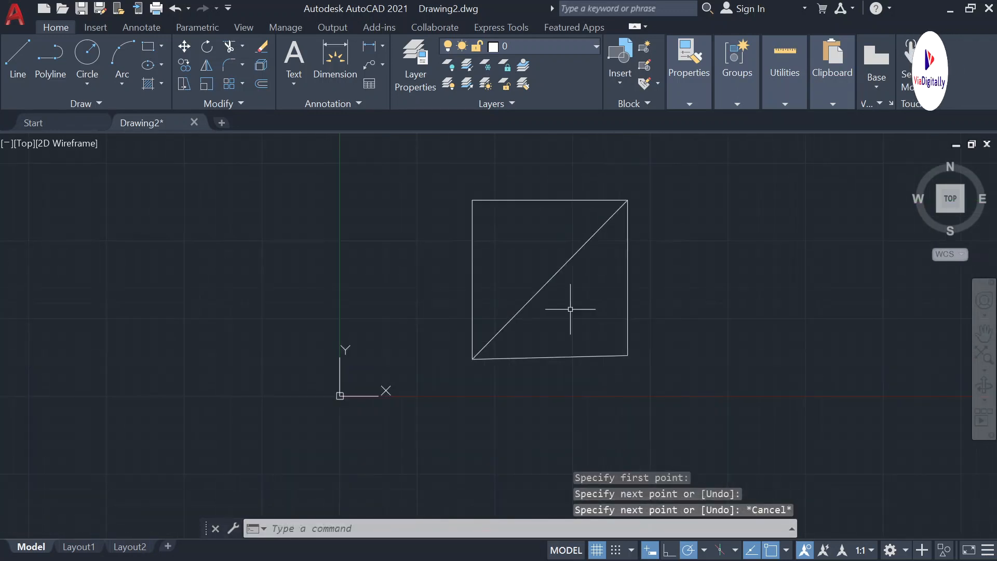
pyautogui.moveTo(572, 312); pyautogui.dragTo(462, 295, button='middle')
pyautogui.scroll(4, 463, 295)
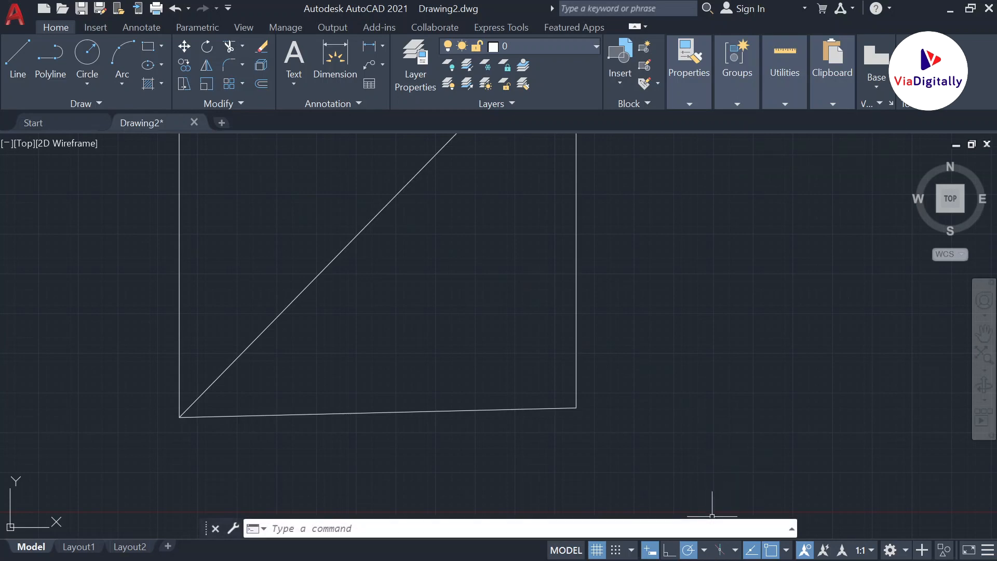
pyautogui.rightClick(770, 546)
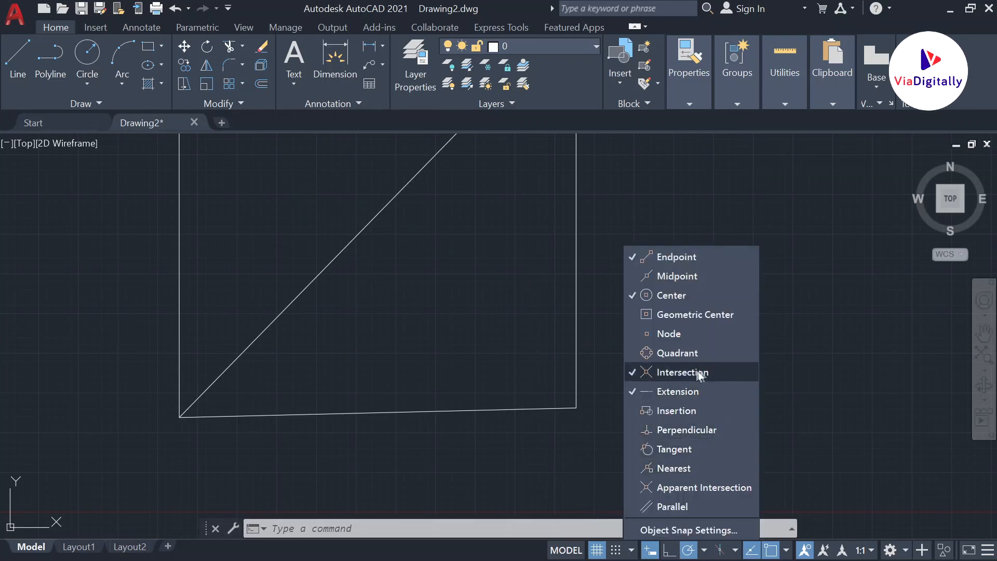
pyautogui.click(687, 429)
# Step: Draw a line from the shape's lower-right corner to the diagonal, snapping perpendicular to it
pyautogui.click(20, 62)
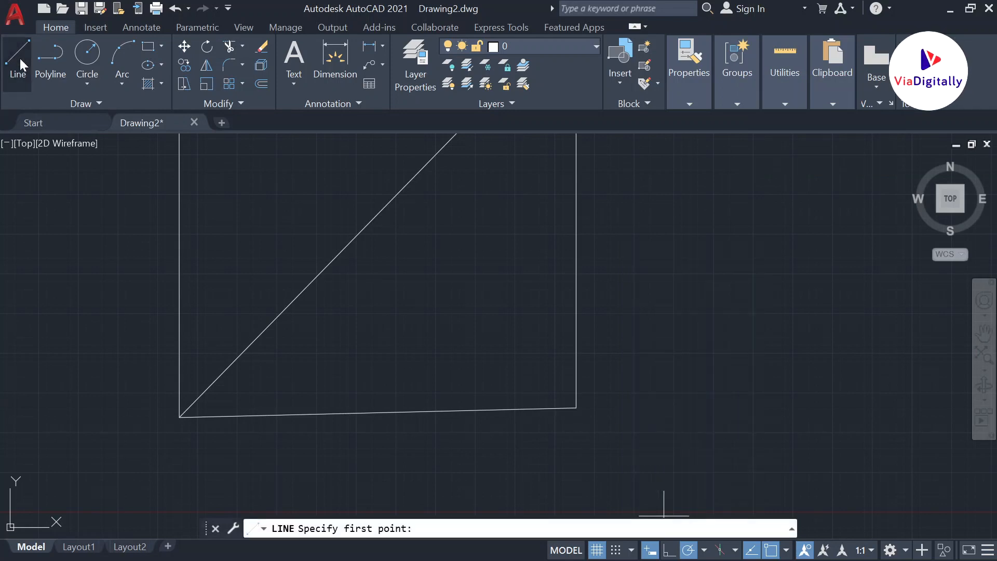
pyautogui.click(575, 407)
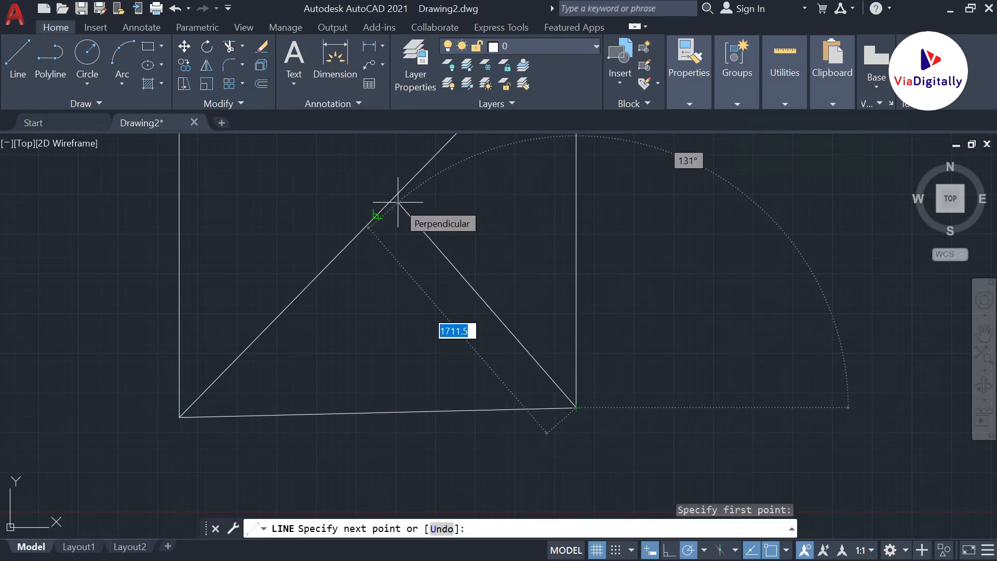
pyautogui.click(376, 215)
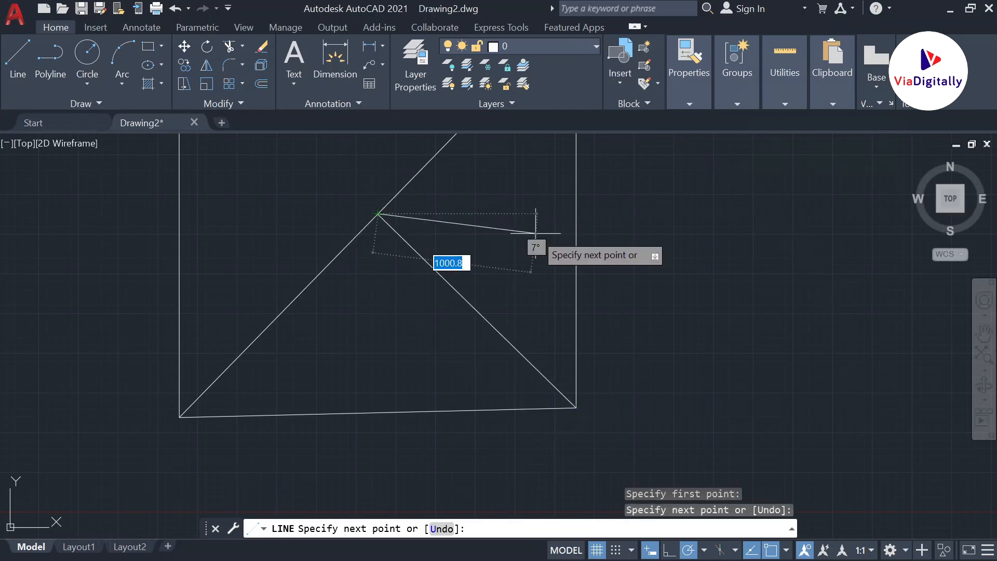
pyautogui.press('Return')
# Step: Enable the Midpoint object snap mode and turn the Perpendicular mode off
pyautogui.scroll(3, 535, 233)
pyautogui.moveTo(526, 240); pyautogui.dragTo(602, 339, button='middle')
pyautogui.scroll(-5, 615, 327)
pyautogui.scroll(4, 606, 309)
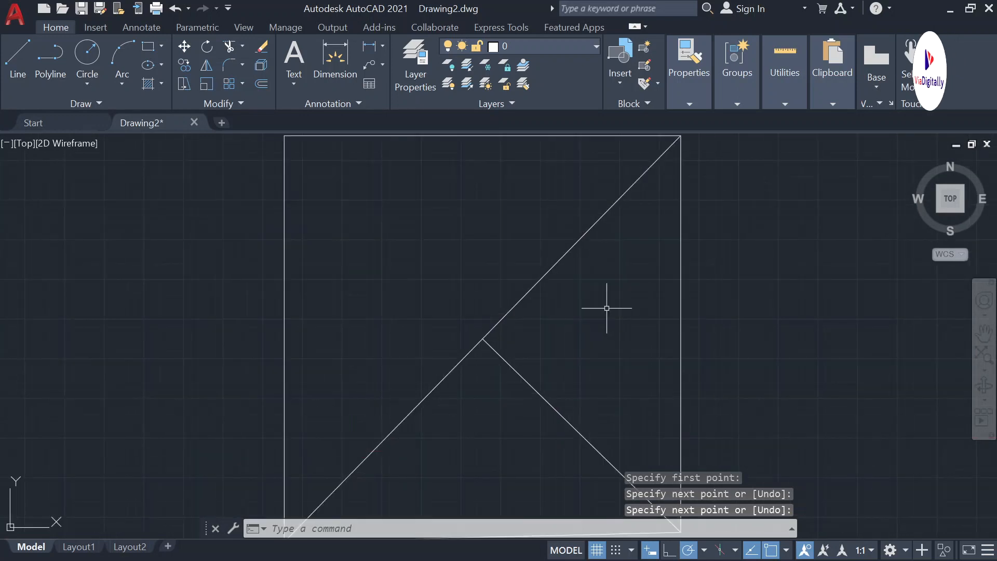
pyautogui.moveTo(438, 238); pyautogui.dragTo(389, 260, button='middle')
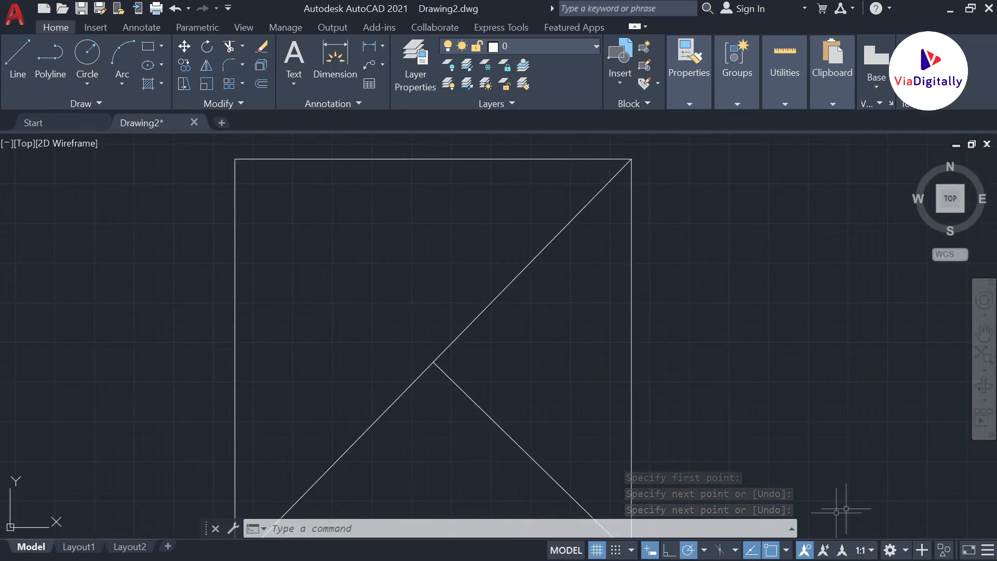
pyautogui.rightClick(771, 554)
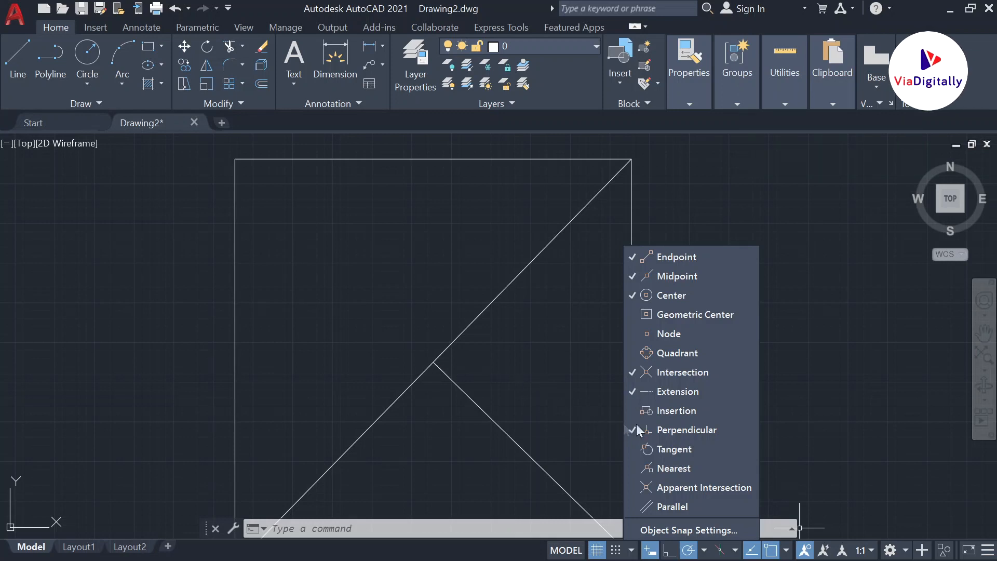
pyautogui.click(675, 430)
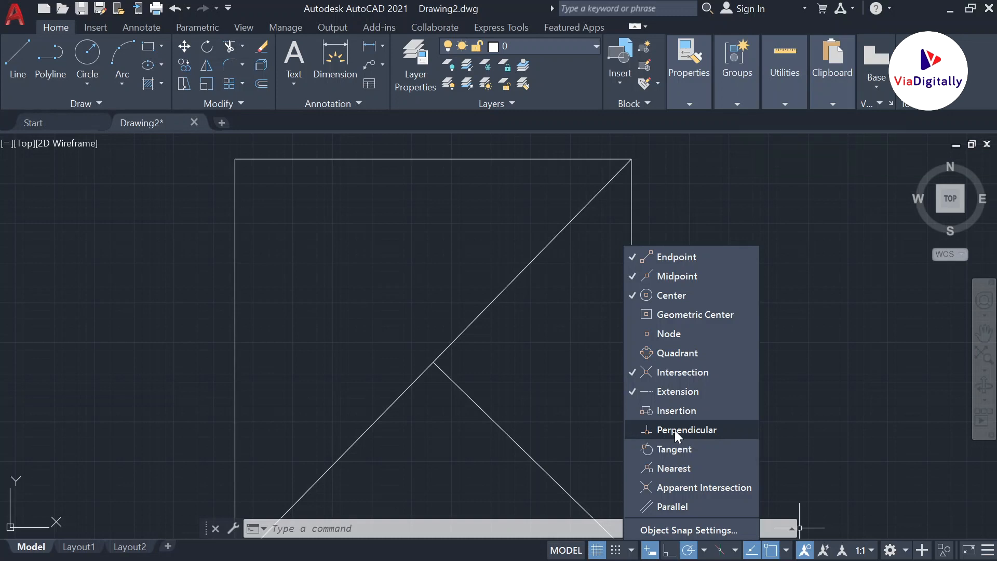
# Step: Draw a line from the shape's upper-left corner to the point where the perpendicular line meets the diagonal
pyautogui.click(16, 55)
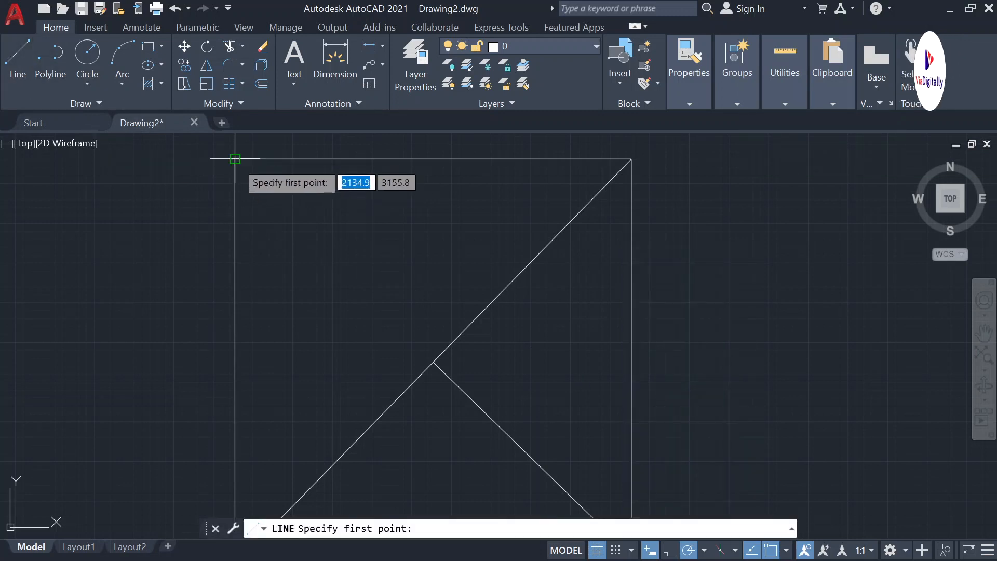
pyautogui.click(235, 159)
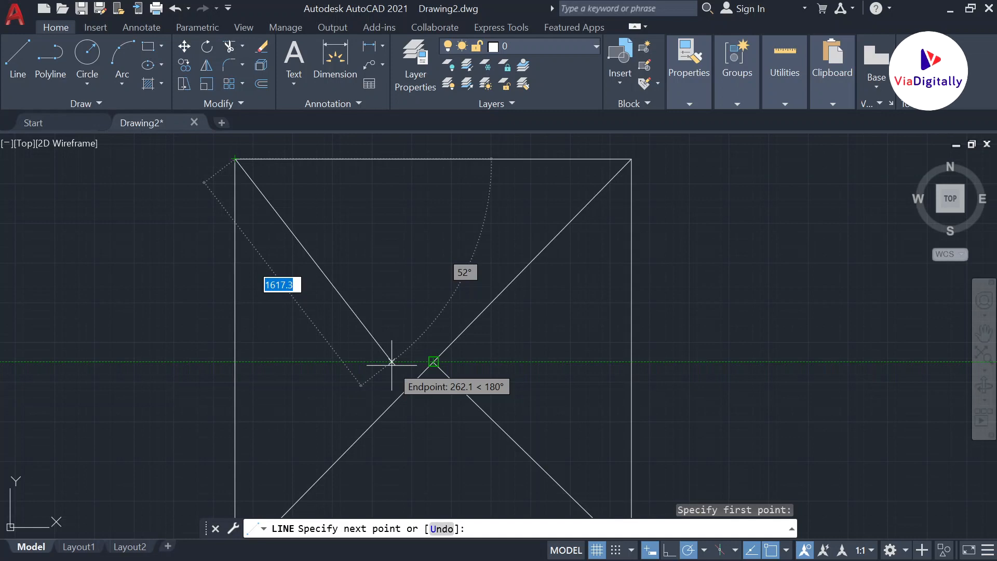
pyautogui.click(433, 361)
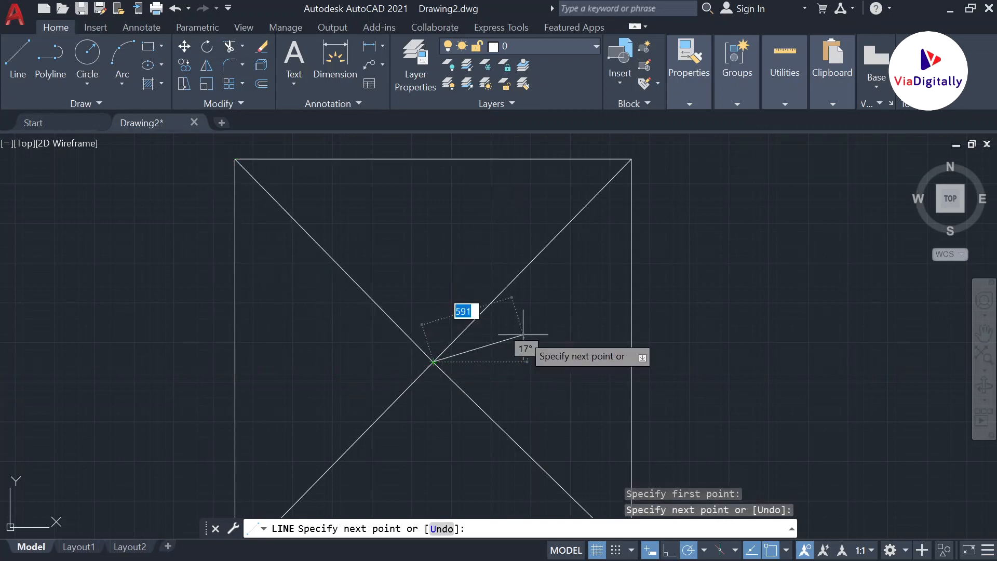
pyautogui.press('Return')
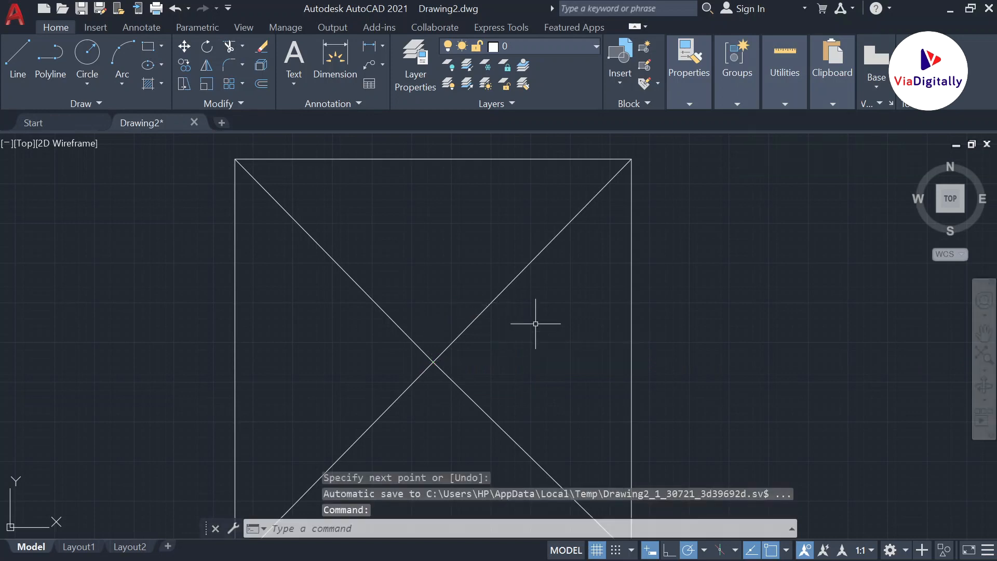
# Step: Draw a line from the midpoint of the segment between the centre and lower-right corner to the right edge's midpoint
pyautogui.press('Return')
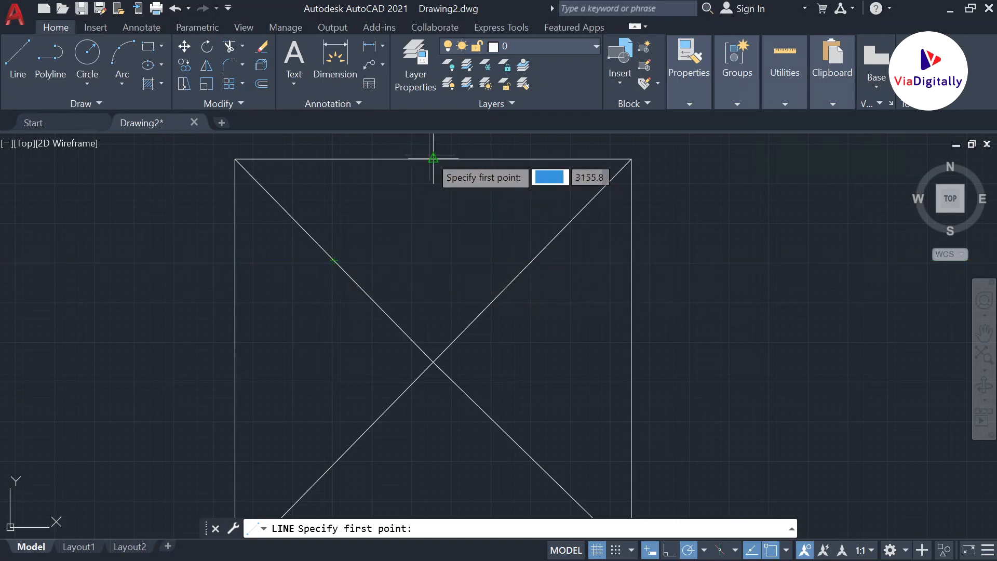
pyautogui.moveTo(704, 390)
pyautogui.mouseDown(button='middle')
pyautogui.moveTo(708, 267)
pyautogui.moveTo(643, 282)
pyautogui.mouseUp(button='middle')
pyautogui.scroll(-4, 703, 263)
pyautogui.scroll(4, 635, 265)
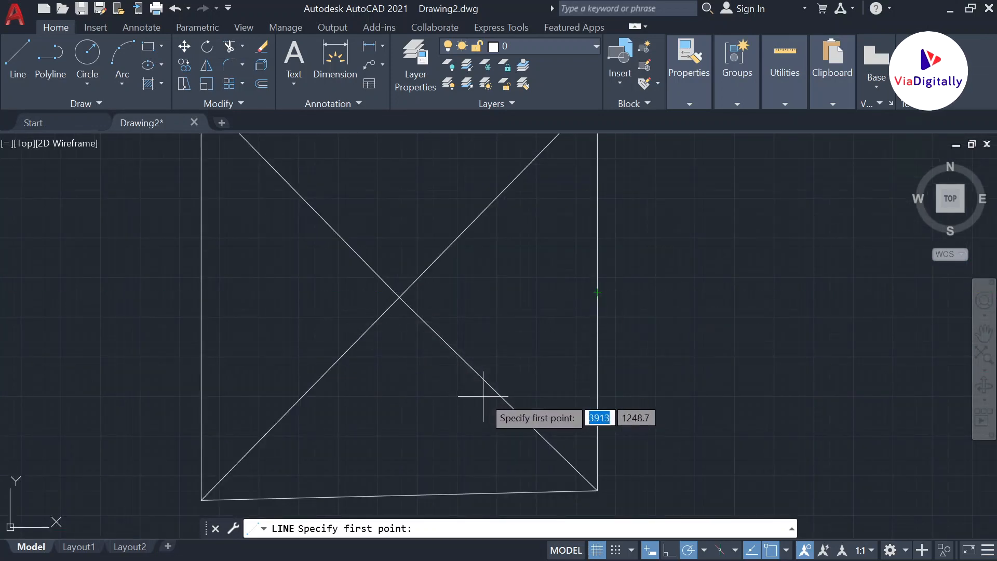
pyautogui.click(499, 394)
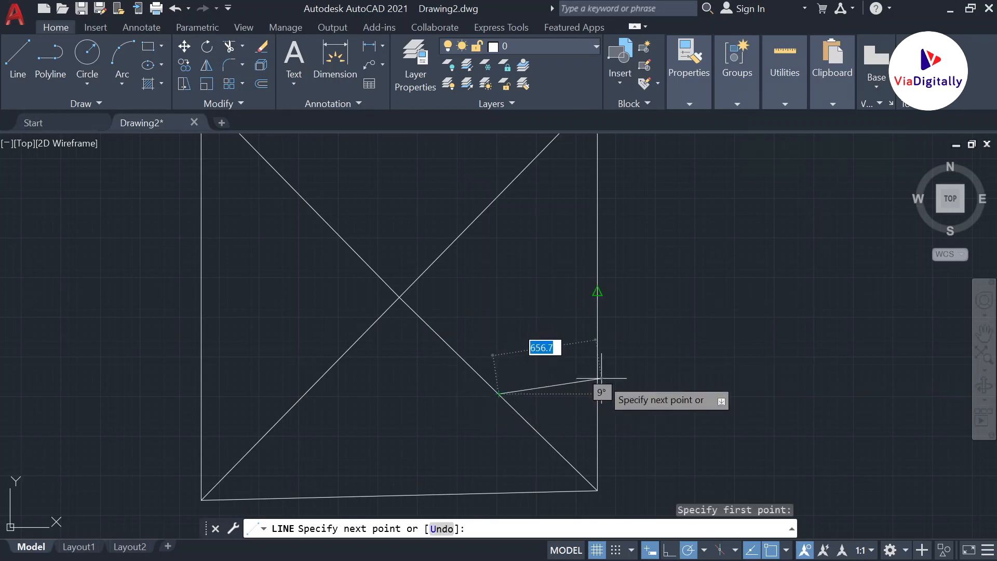
pyautogui.click(598, 292)
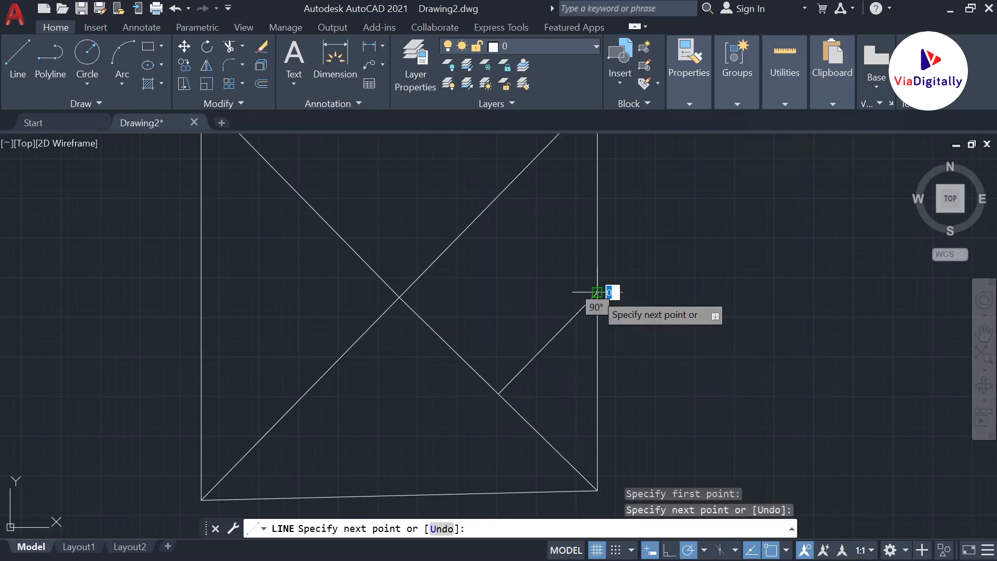
pyautogui.press('Escape')
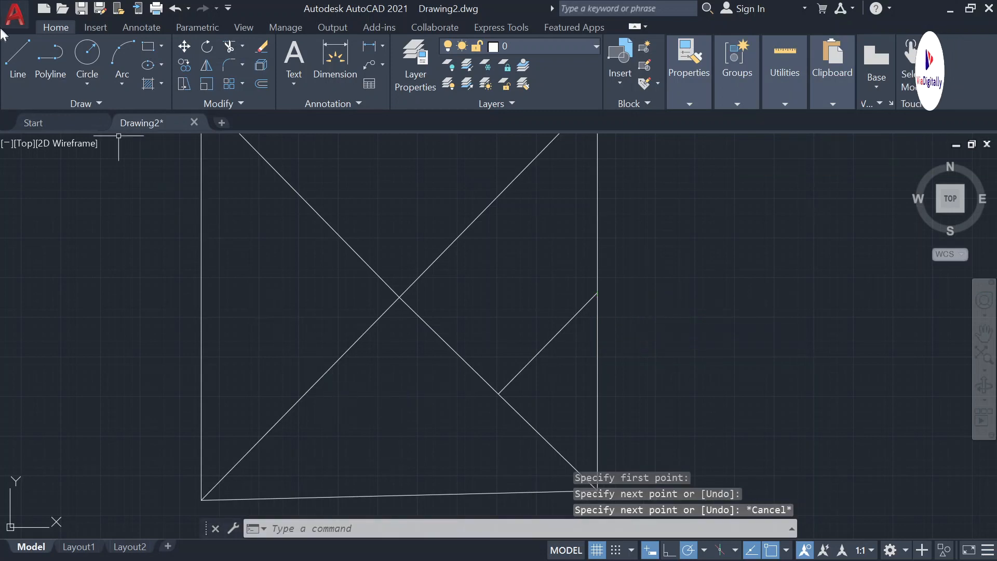
# Step: Draw a line from the bottom edge's midpoint to the midpoint of the segment between the centre and lower-right corner
pyautogui.click(10, 72)
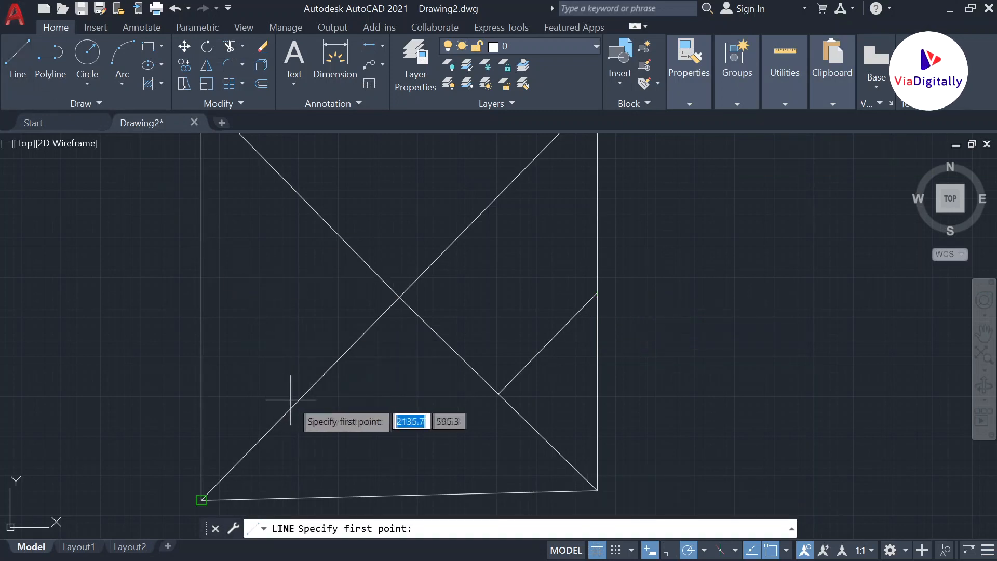
pyautogui.click(398, 494)
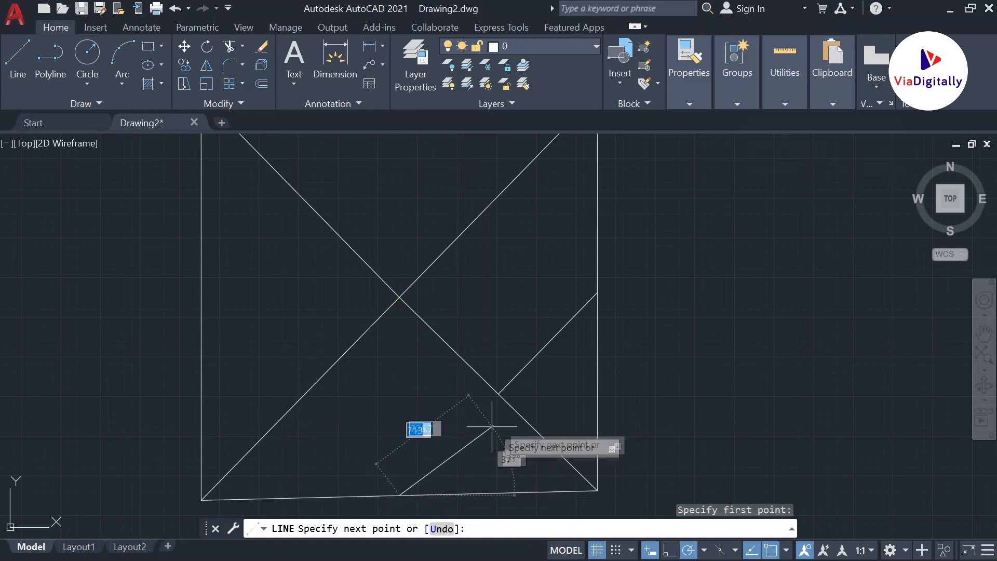
pyautogui.click(500, 395)
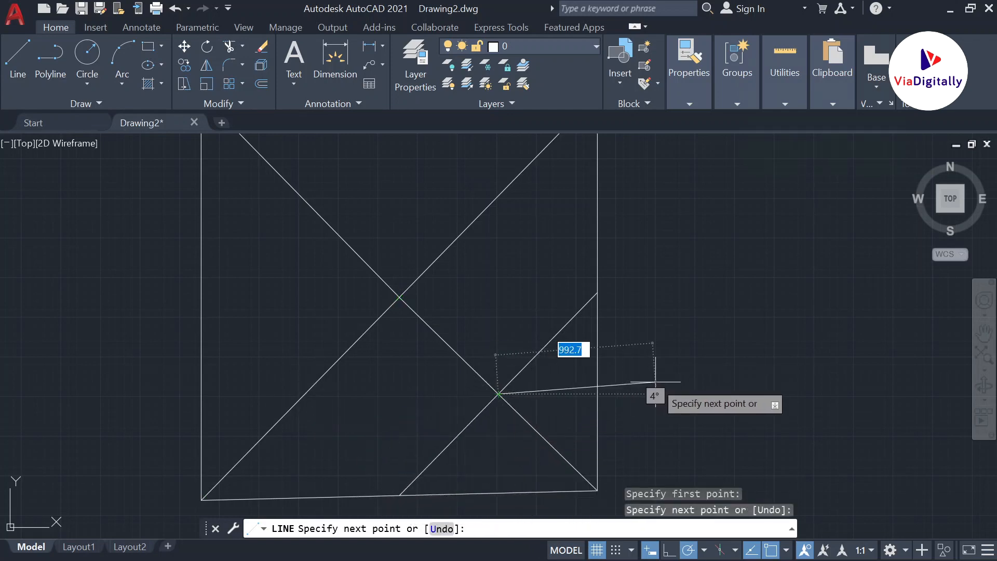
pyautogui.press('Return')
pyautogui.scroll(-4, 657, 383)
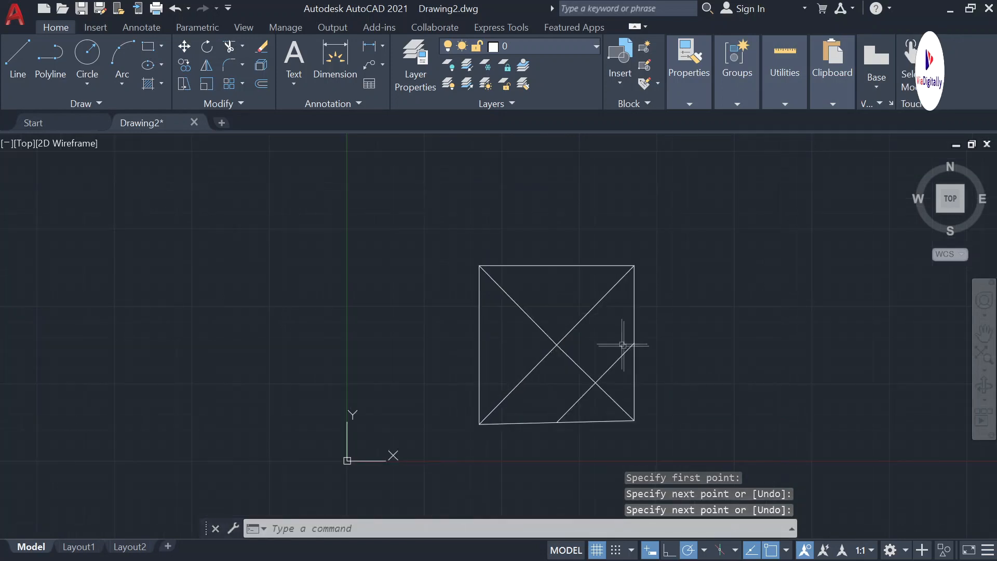
pyautogui.moveTo(607, 337); pyautogui.dragTo(533, 316, button='middle')
pyautogui.scroll(2, 533, 316)
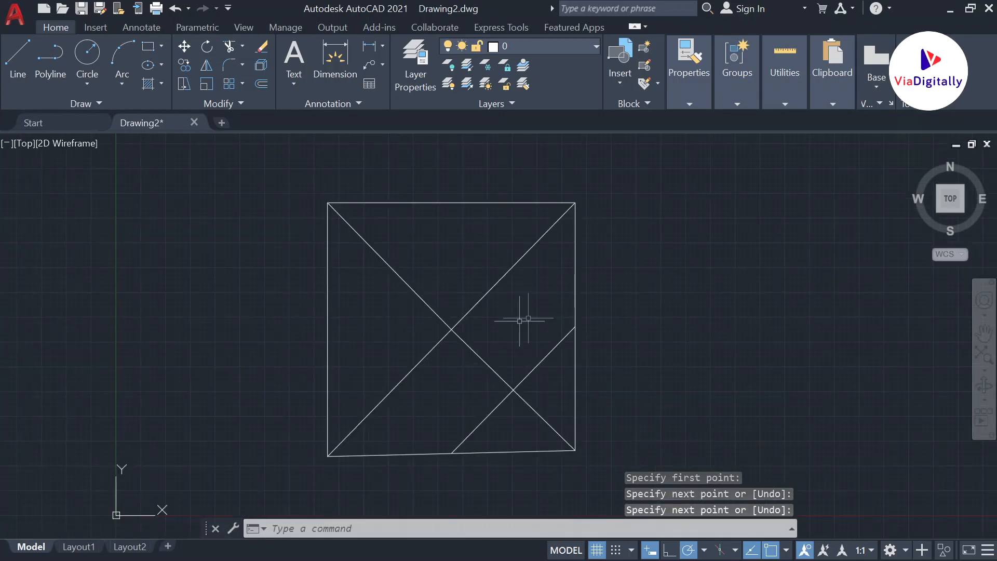